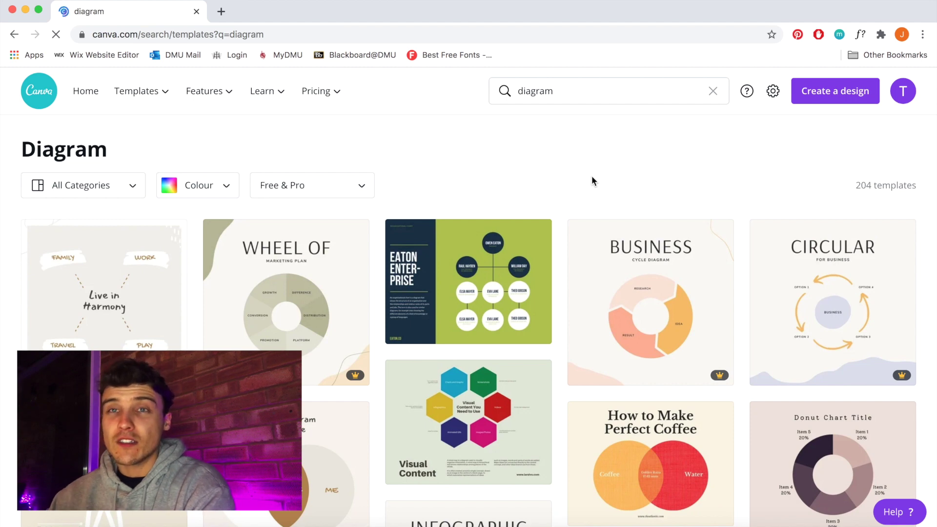
Step: Browse the diagram template results for suitable layouts such as Venn, cycle, fishbone and mind map designs
{"action": "scroll", "coordinate": [555, 308], "scroll_direction": "down", "scroll_amount": 3}
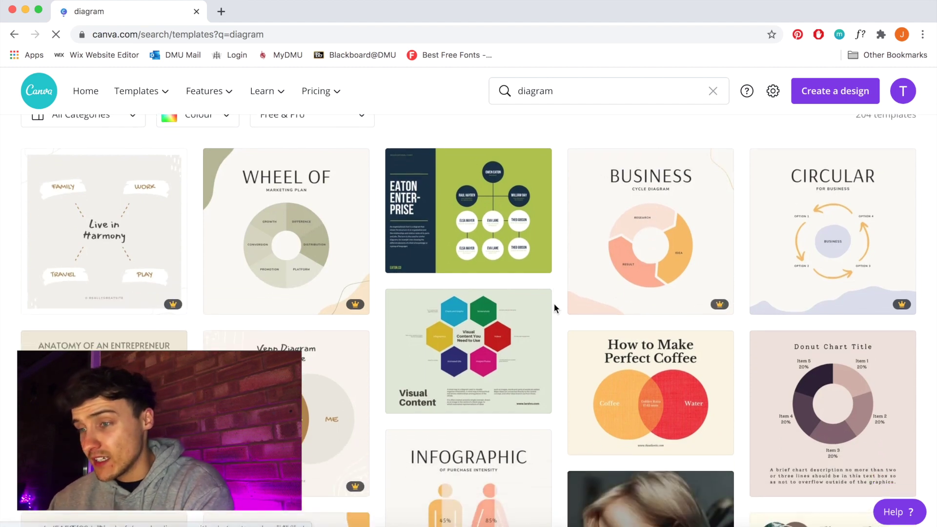
{"action": "scroll", "coordinate": [173, 293], "scroll_direction": "down", "scroll_amount": 1}
{"action": "scroll", "coordinate": [173, 293], "scroll_direction": "down", "scroll_amount": 1}
{"action": "scroll", "coordinate": [253, 345], "scroll_direction": "down", "scroll_amount": 2}
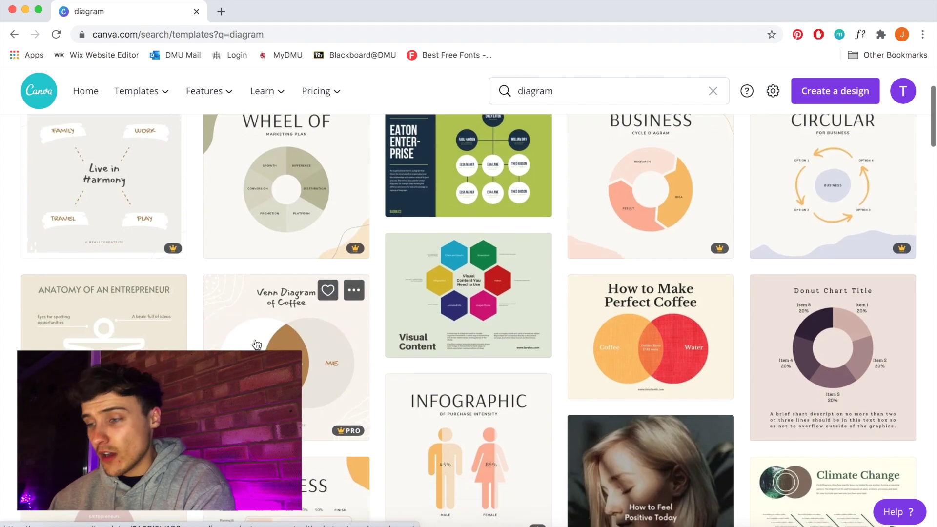
{"action": "scroll", "coordinate": [355, 374], "scroll_direction": "down", "scroll_amount": 8}
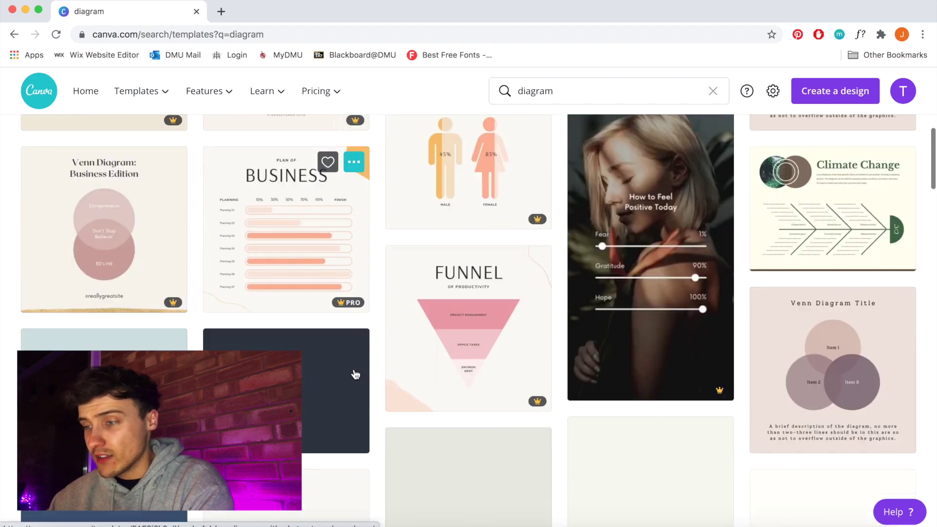
{"action": "scroll", "coordinate": [355, 374], "scroll_direction": "down", "scroll_amount": 1}
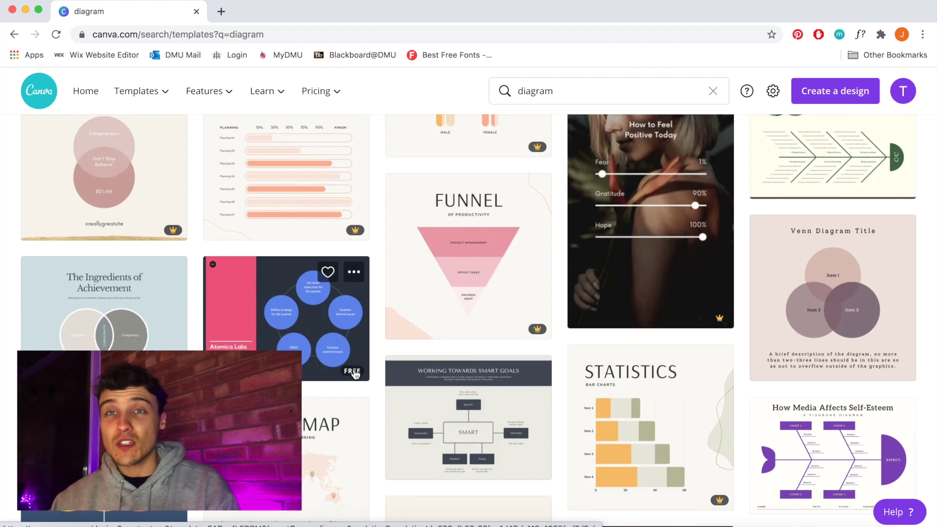
{"action": "scroll", "coordinate": [468, 403], "scroll_direction": "down", "scroll_amount": 1}
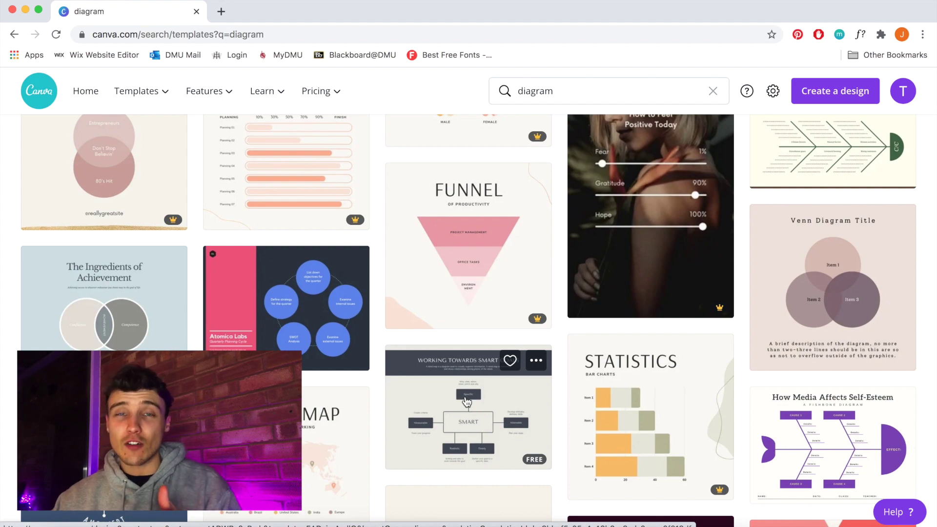
{"action": "scroll", "coordinate": [466, 402], "scroll_direction": "down", "scroll_amount": 1}
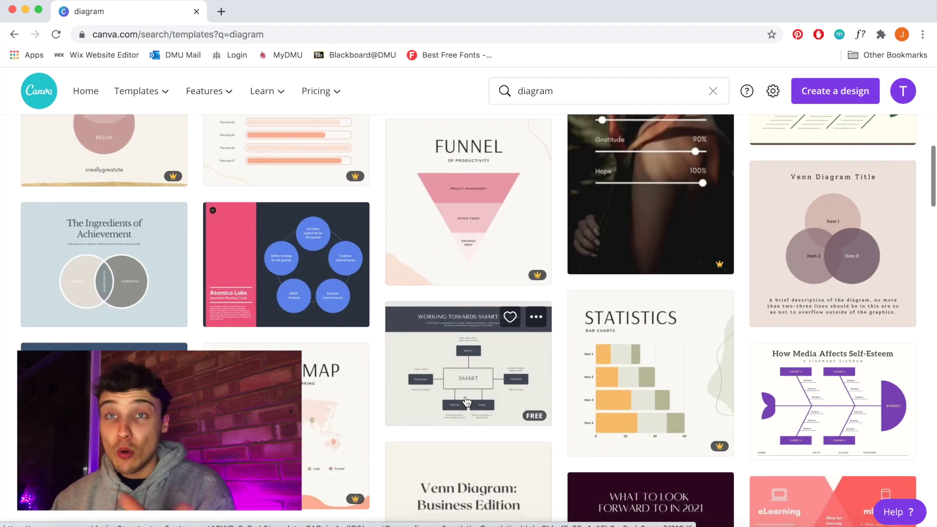
{"action": "scroll", "coordinate": [464, 400], "scroll_direction": "down", "scroll_amount": 2}
{"action": "scroll", "coordinate": [464, 400], "scroll_direction": "down", "scroll_amount": 3}
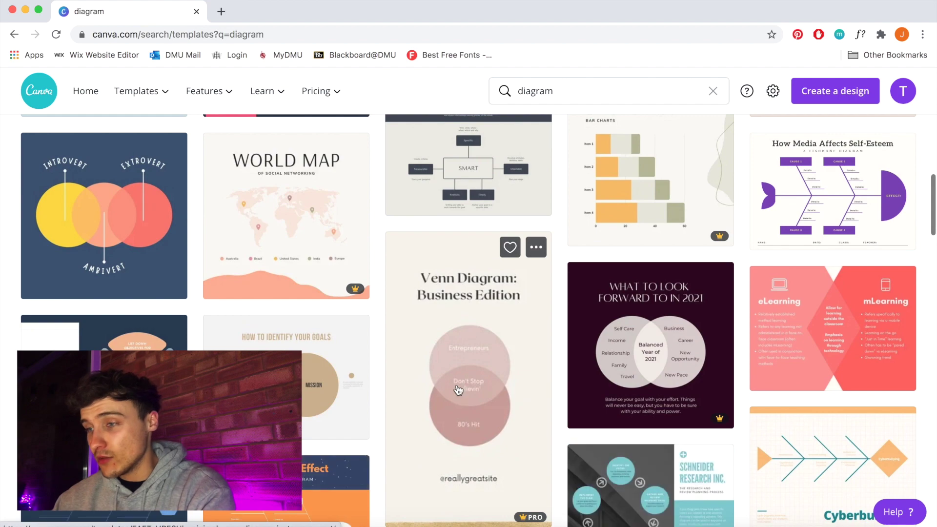
{"action": "scroll", "coordinate": [458, 393], "scroll_direction": "down", "scroll_amount": 6}
{"action": "scroll", "coordinate": [459, 390], "scroll_direction": "down", "scroll_amount": 1}
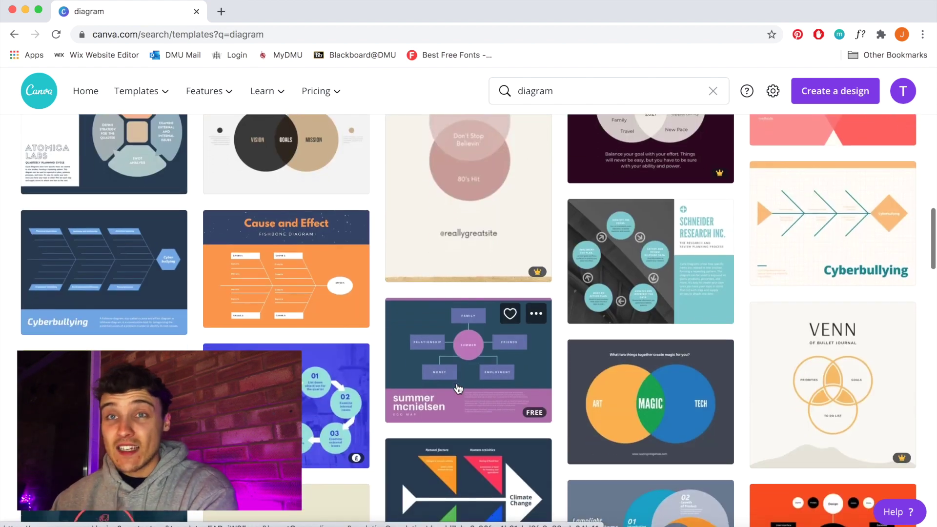
{"action": "scroll", "coordinate": [459, 388], "scroll_direction": "down", "scroll_amount": 4}
{"action": "scroll", "coordinate": [456, 387], "scroll_direction": "down", "scroll_amount": 2}
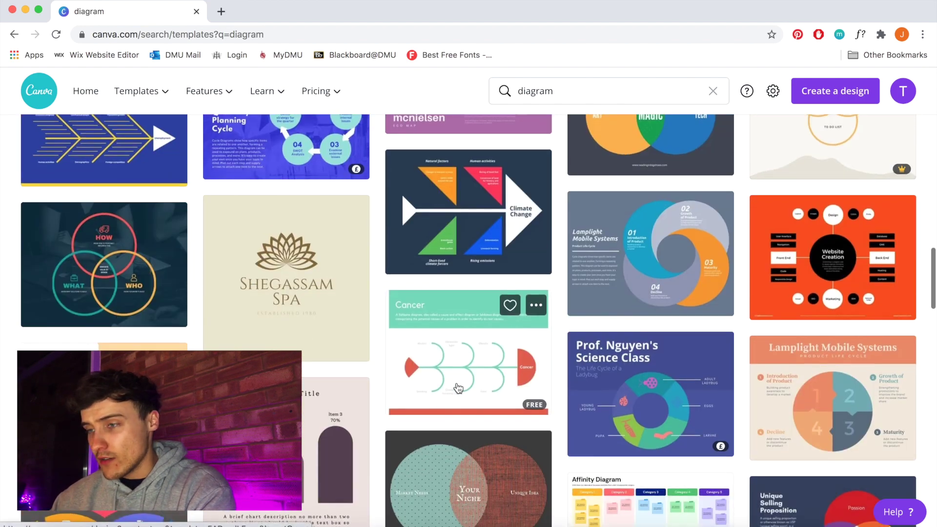
{"action": "scroll", "coordinate": [412, 361], "scroll_direction": "up", "scroll_amount": 13}
{"action": "left_click", "coordinate": [324, 245]}
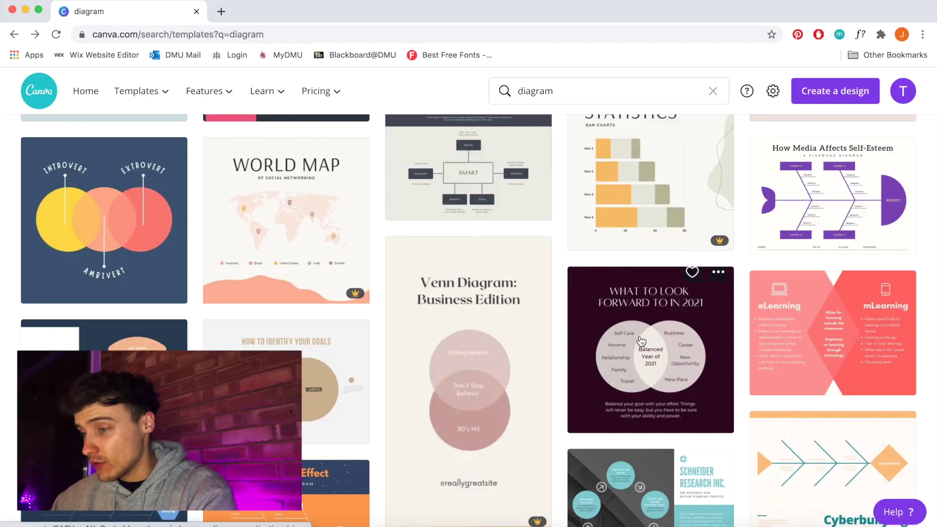
Step: Find the green and black New Story Mind Map template among the diagram results and open it for editing
{"action": "scroll", "coordinate": [604, 340], "scroll_direction": "up", "scroll_amount": 1}
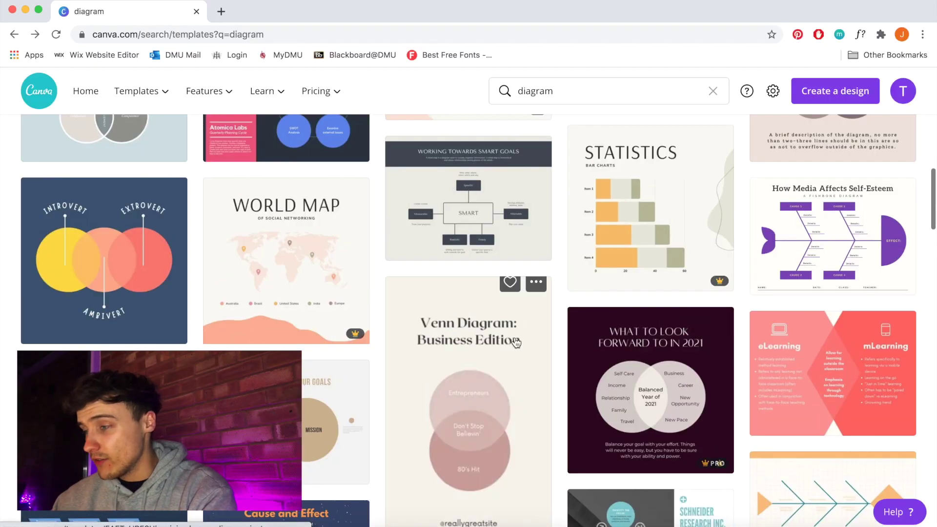
{"action": "scroll", "coordinate": [488, 313], "scroll_direction": "up", "scroll_amount": 1}
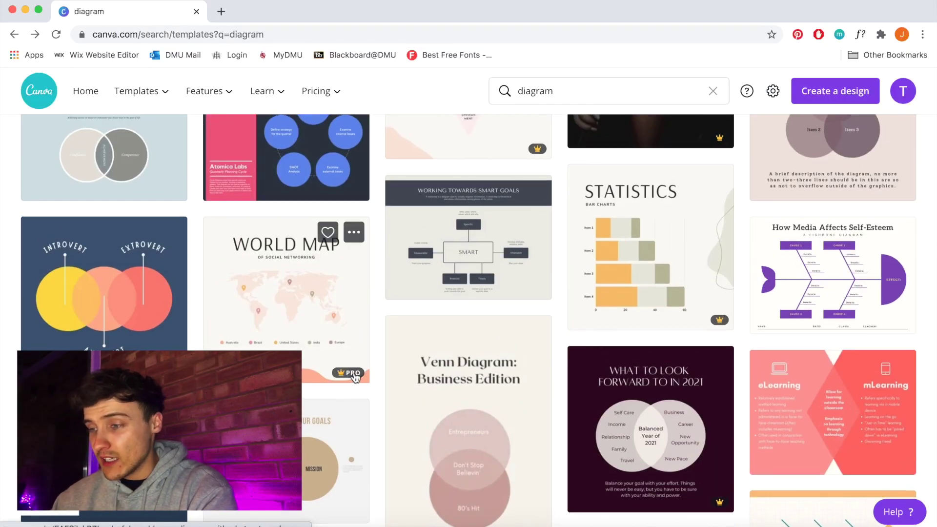
{"action": "scroll", "coordinate": [359, 381], "scroll_direction": "down", "scroll_amount": 10}
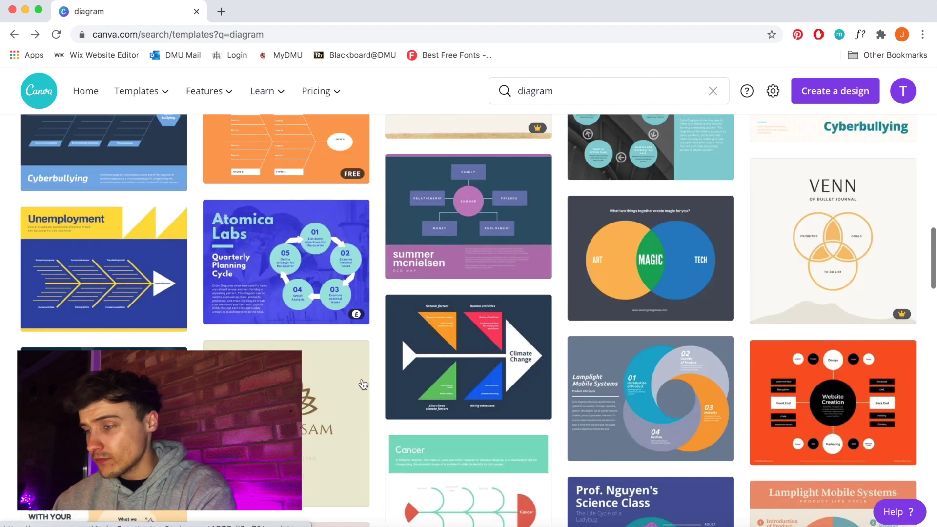
{"action": "scroll", "coordinate": [364, 385], "scroll_direction": "down", "scroll_amount": 6}
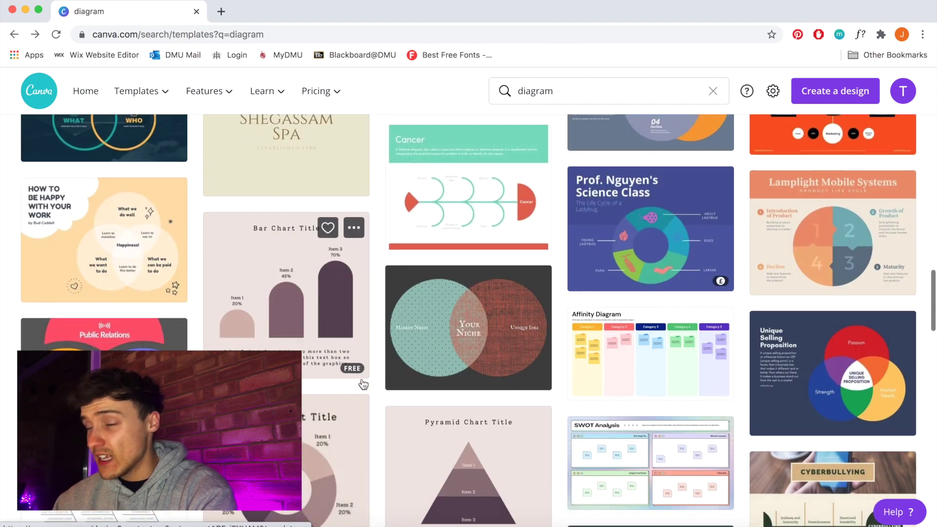
{"action": "scroll", "coordinate": [363, 385], "scroll_direction": "down", "scroll_amount": 5}
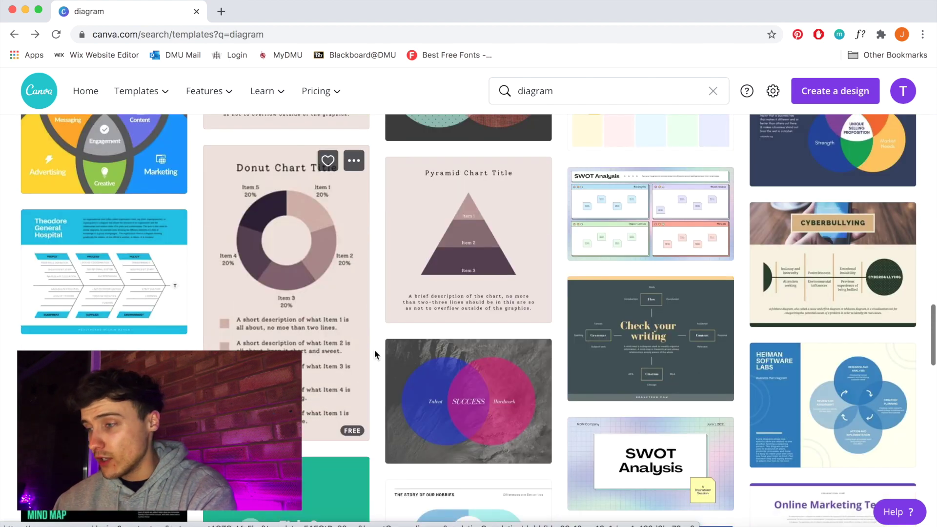
{"action": "scroll", "coordinate": [412, 361], "scroll_direction": "down", "scroll_amount": 3}
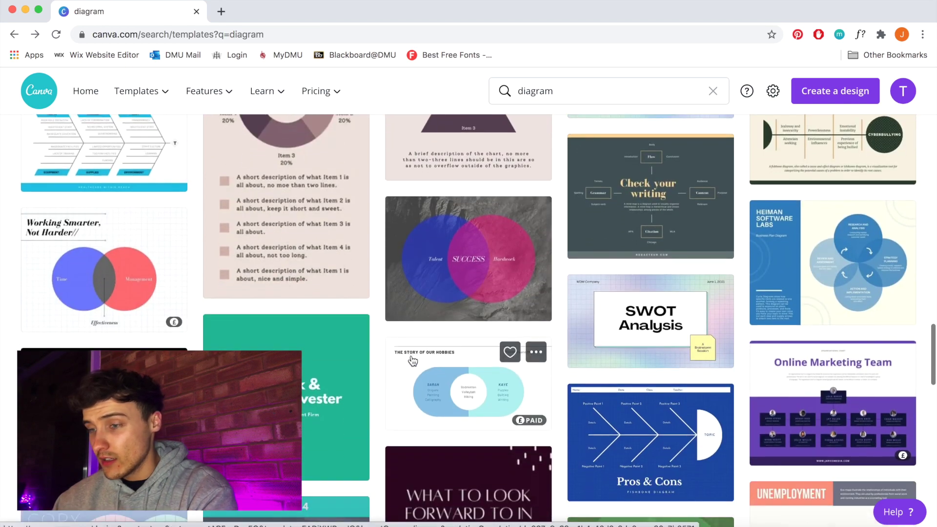
{"action": "scroll", "coordinate": [412, 362], "scroll_direction": "down", "scroll_amount": 2}
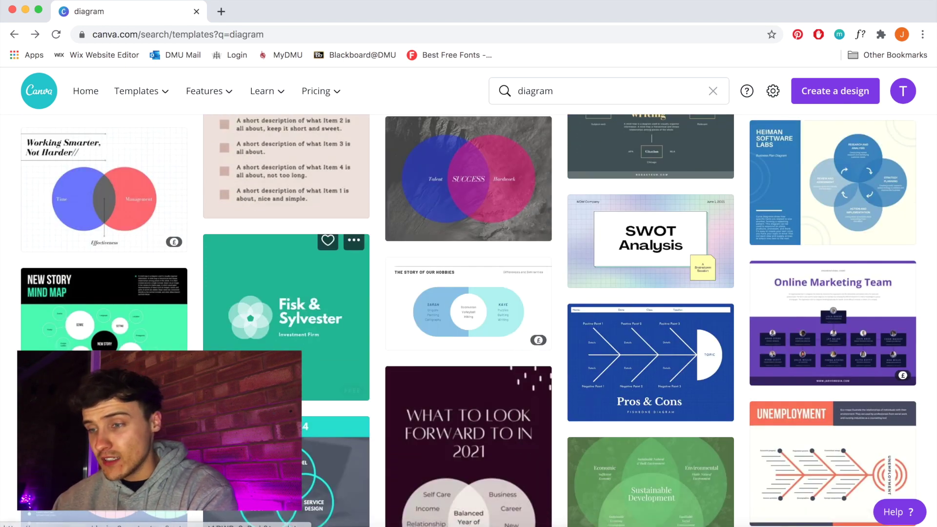
{"action": "left_click", "coordinate": [102, 305]}
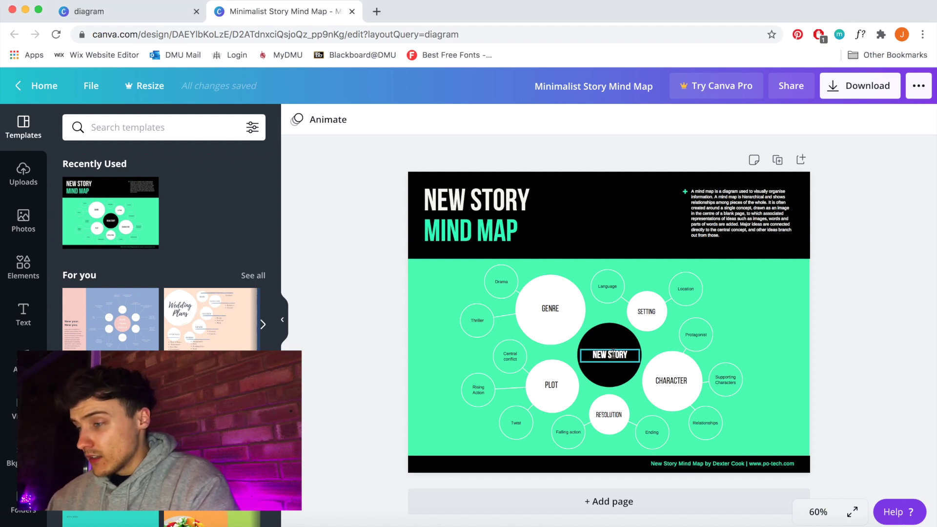
Step: Replace the text in the central black circle with BUILDING PROGRAMME and centre it vertically in the circle
{"action": "double_click", "coordinate": [613, 355]}
{"action": "type", "text": "BUILDING PR"}
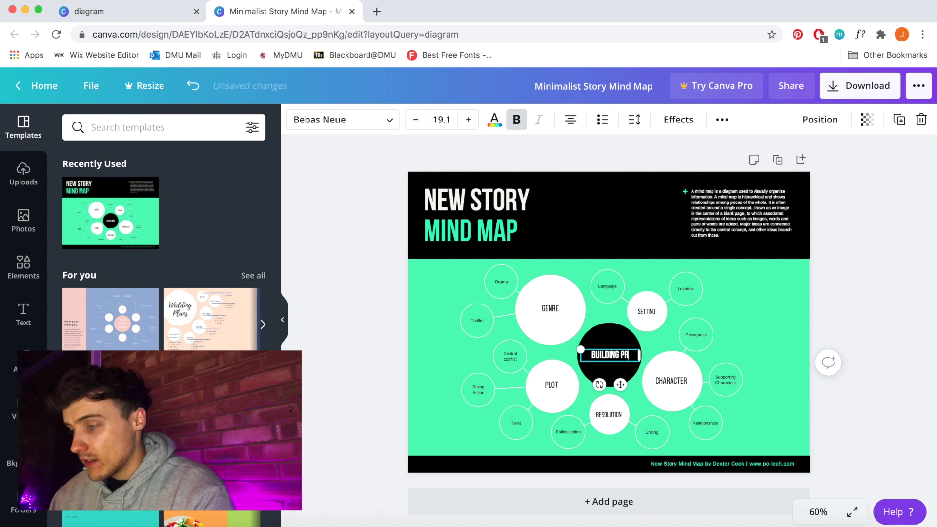
{"action": "type", "text": "OGRAMME"}
{"action": "left_click", "coordinate": [626, 346]}
{"action": "left_click", "coordinate": [612, 361]}
{"action": "left_click_drag", "start_coordinate": [611, 355], "coordinate": [611, 351]}
Step: Relabel the SETTING circle as ROOM 1 and the CHARACTER circle as ROOM 2
{"action": "left_click", "coordinate": [646, 312]}
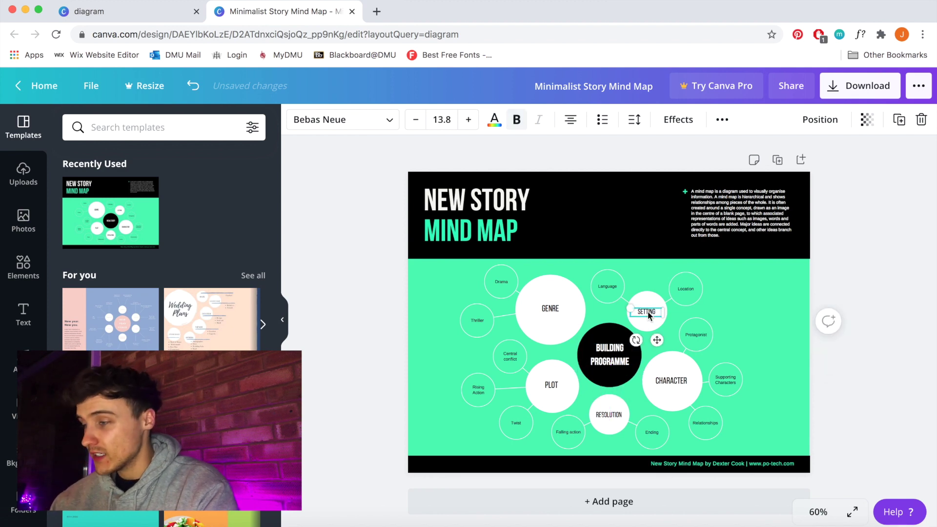
{"action": "double_click", "coordinate": [647, 312]}
{"action": "type", "text": "ROOM 1"}
{"action": "left_click", "coordinate": [672, 380]}
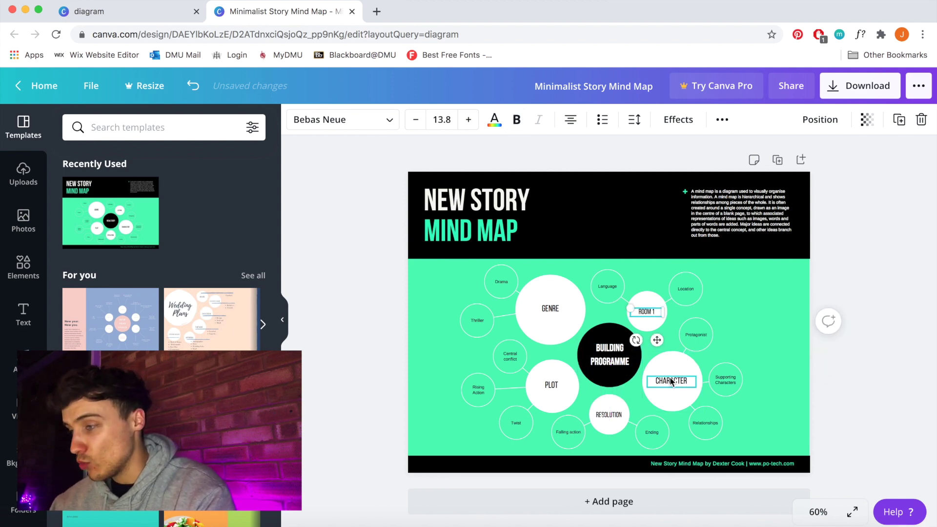
{"action": "double_click", "coordinate": [671, 380]}
{"action": "type", "text": "ROOM 2"}
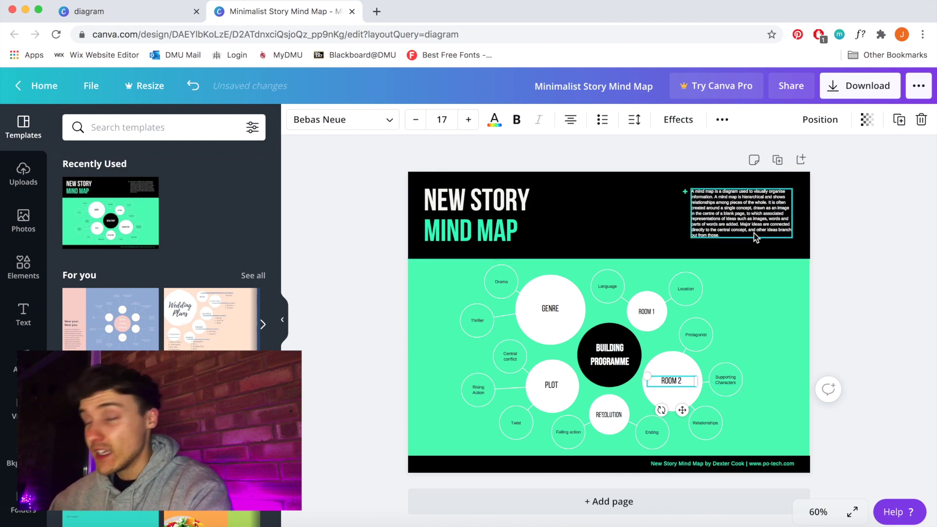
Step: Replace the mind map's header title with BUILDING PROGRAMME EXPLORATION
{"action": "double_click", "coordinate": [448, 199]}
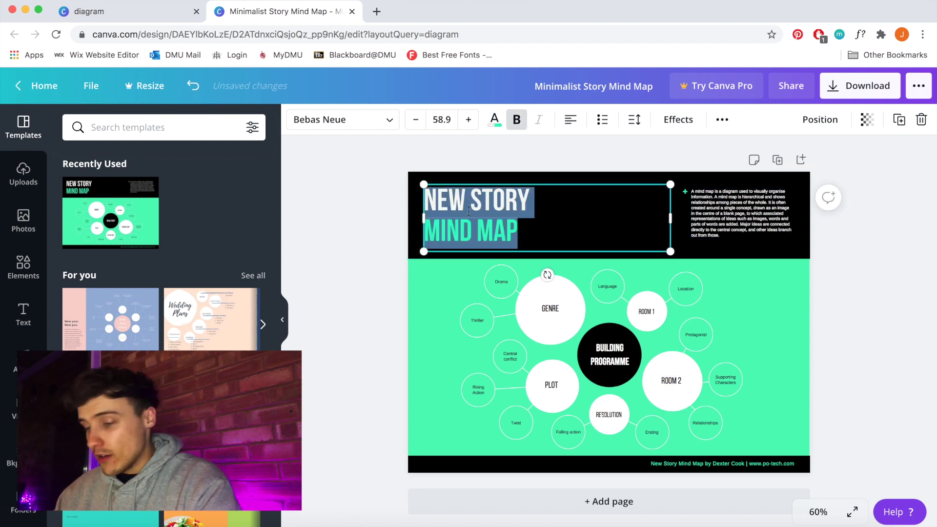
{"action": "type", "text": "BUILDING PROGR"}
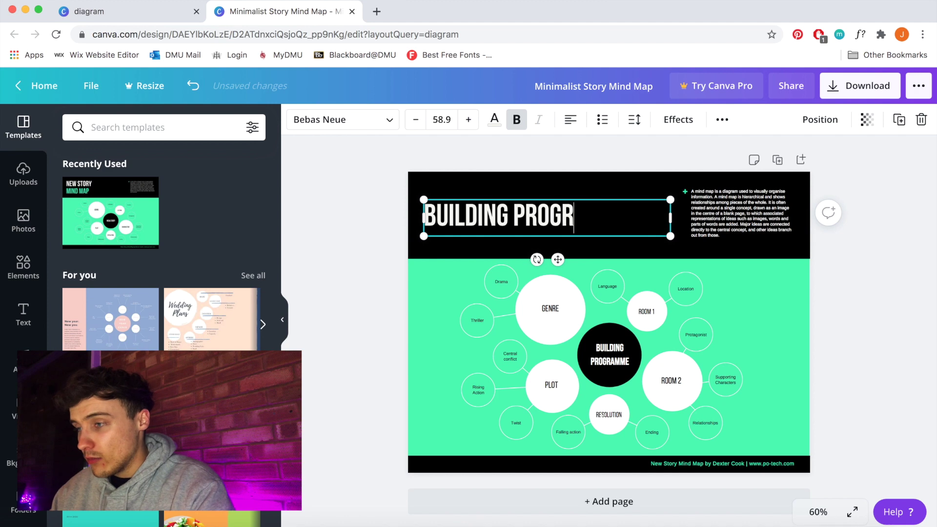
{"action": "type", "text": "AMME EXPLORAT"}
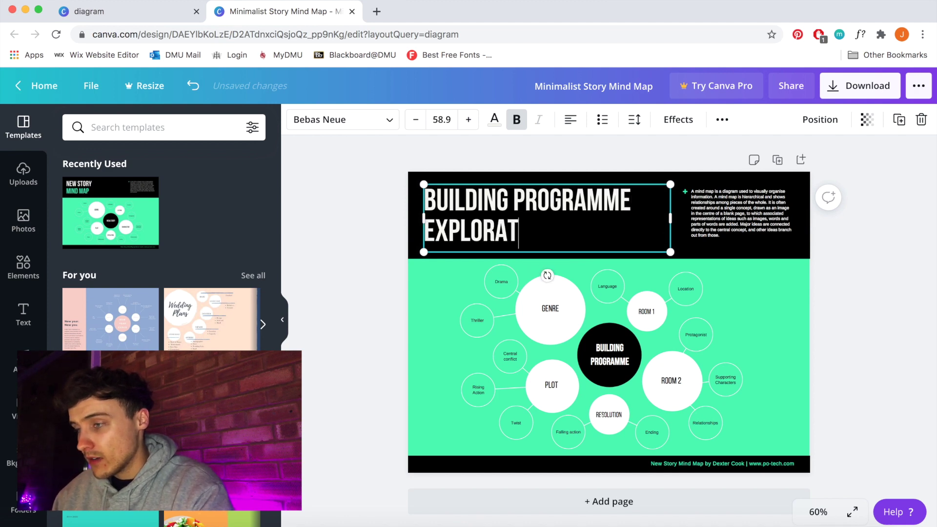
{"action": "type", "text": "TIO"}
{"action": "key", "text": "BackSpace"}
{"action": "key", "text": "BackSpace"}
{"action": "key", "text": "BackSpace"}
{"action": "type", "text": "ION"}
Step: Open the header's description paragraph and the footer credit line for text editing
{"action": "left_click", "coordinate": [729, 215]}
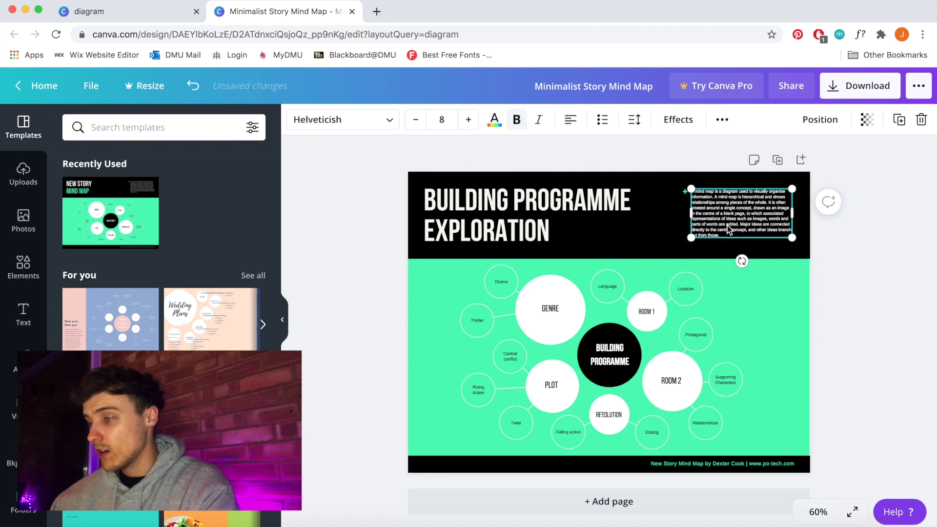
{"action": "left_click", "coordinate": [729, 227]}
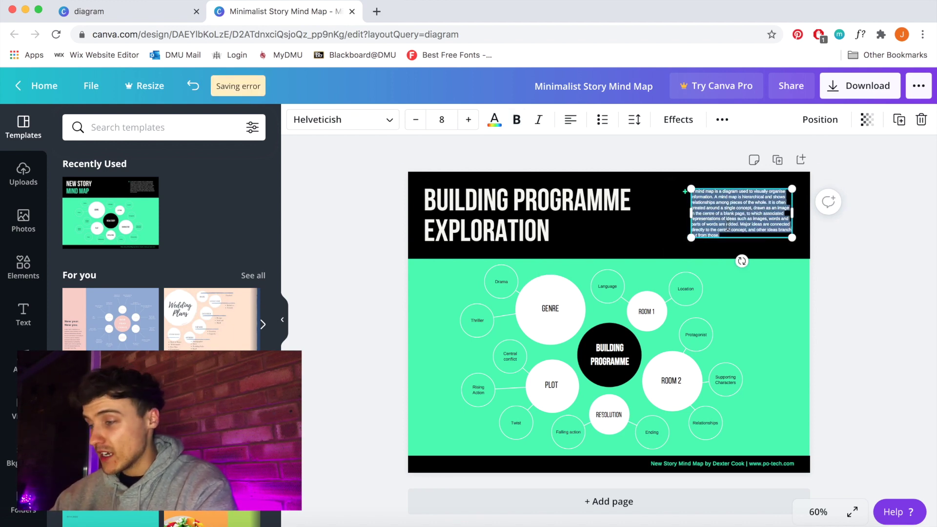
{"action": "left_click", "coordinate": [729, 463]}
{"action": "double_click", "coordinate": [729, 464]}
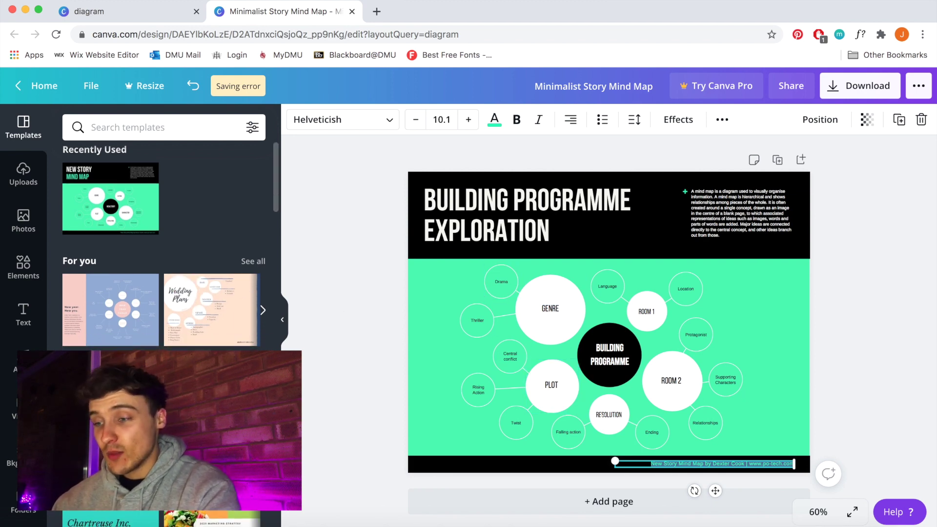
Step: Look through the suggested Mind Map, Bar Graph, Line Graph and Pie chart templates in the editor
{"action": "scroll", "coordinate": [123, 225], "scroll_direction": "down", "scroll_amount": 2}
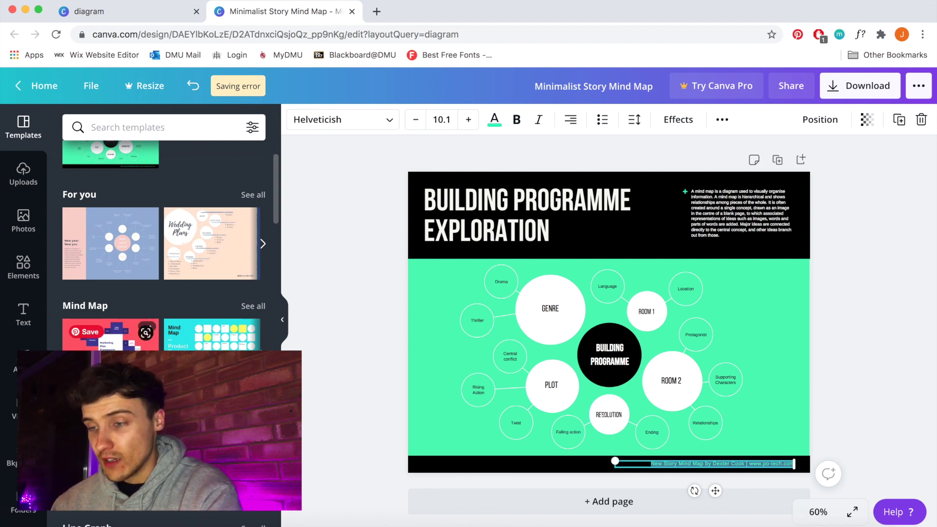
{"action": "scroll", "coordinate": [195, 336], "scroll_direction": "down", "scroll_amount": 2}
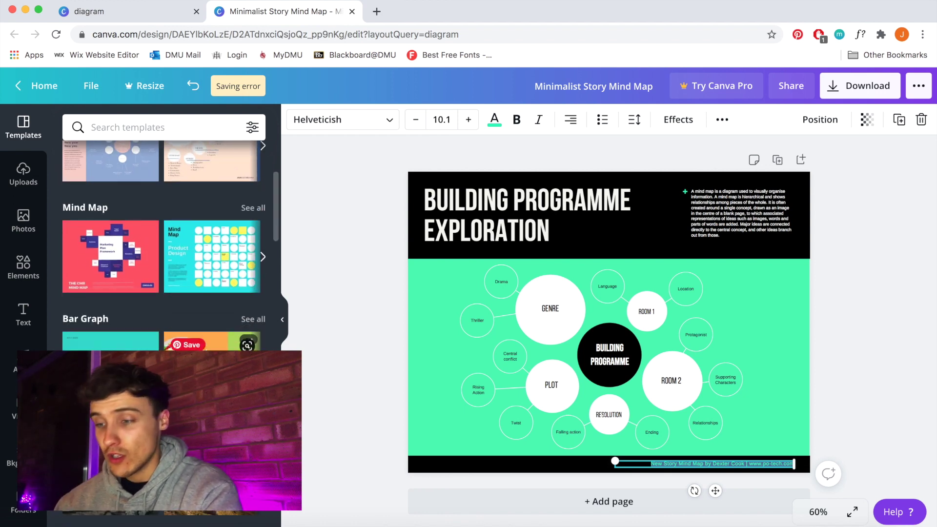
{"action": "scroll", "coordinate": [195, 337], "scroll_direction": "down", "scroll_amount": 3}
{"action": "scroll", "coordinate": [212, 337], "scroll_direction": "down", "scroll_amount": 5}
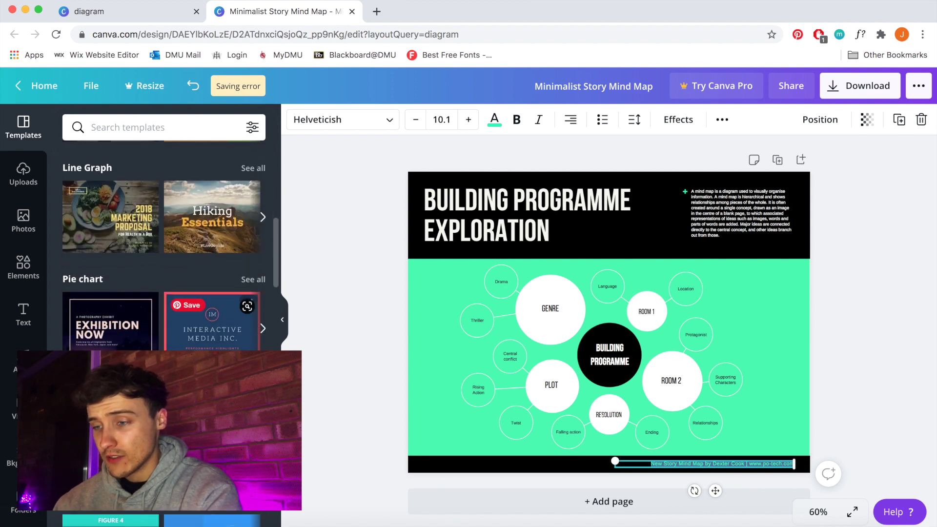
{"action": "scroll", "coordinate": [119, 175], "scroll_direction": "up", "scroll_amount": 2}
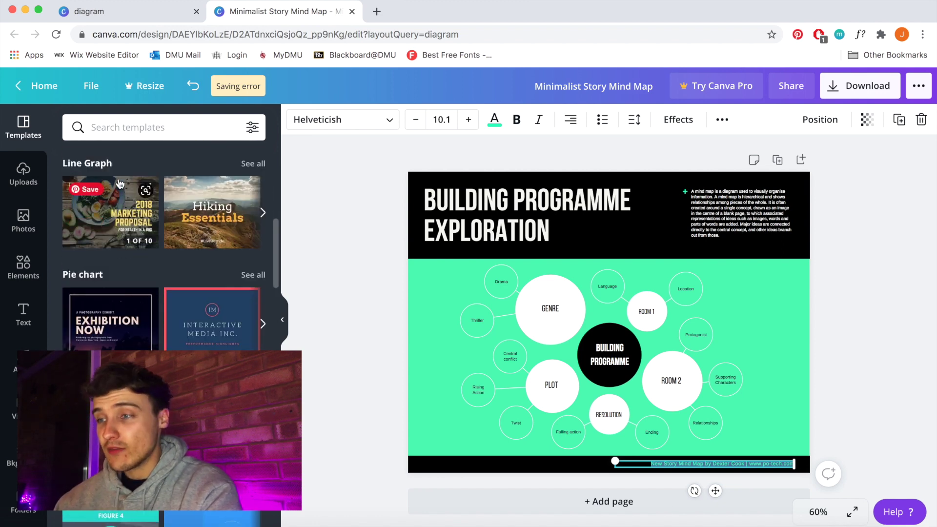
{"action": "scroll", "coordinate": [120, 175], "scroll_direction": "up", "scroll_amount": 2}
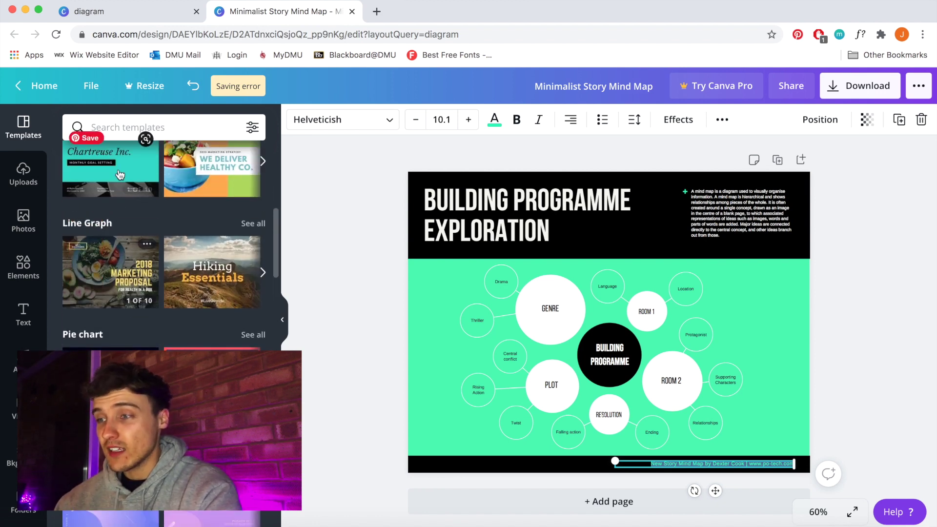
Step: Close the mind map design and return to the diagram template results
{"action": "left_click", "coordinate": [353, 11]}
{"action": "left_click", "coordinate": [566, 185]}
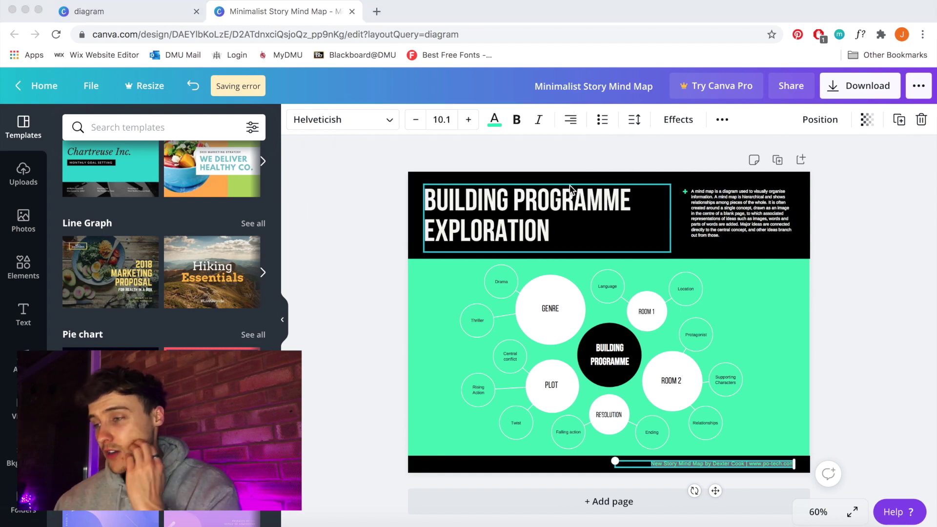
{"action": "scroll", "coordinate": [454, 368], "scroll_direction": "down", "scroll_amount": 1}
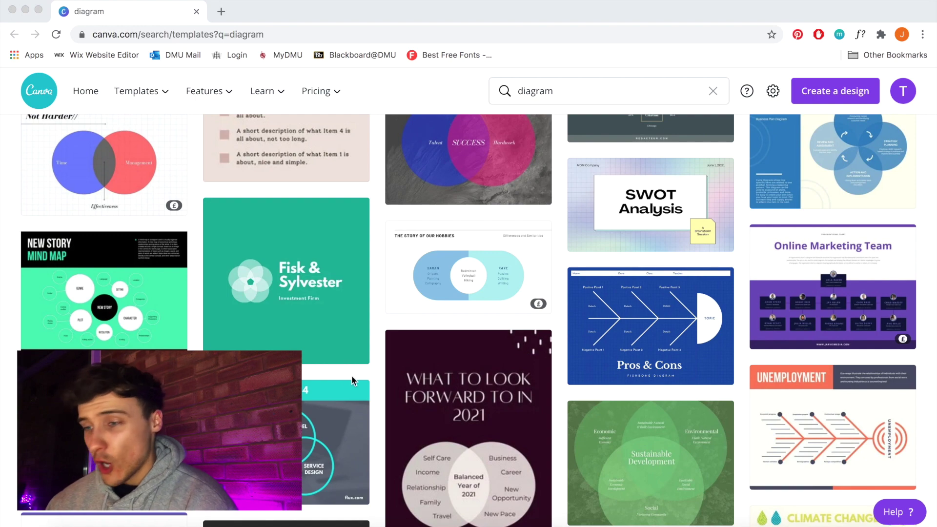
Step: Look through the remaining diagram template results, including the Venn, SWOT, mind map and business plan designs
{"action": "scroll", "coordinate": [432, 403], "scroll_direction": "down", "scroll_amount": 5}
{"action": "scroll", "coordinate": [432, 408], "scroll_direction": "down", "scroll_amount": 7}
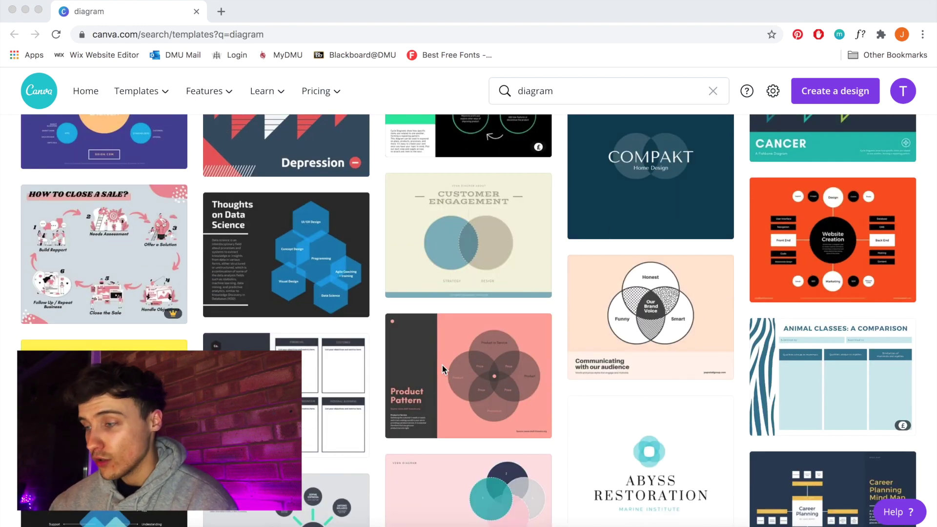
{"action": "scroll", "coordinate": [442, 370], "scroll_direction": "down", "scroll_amount": 3}
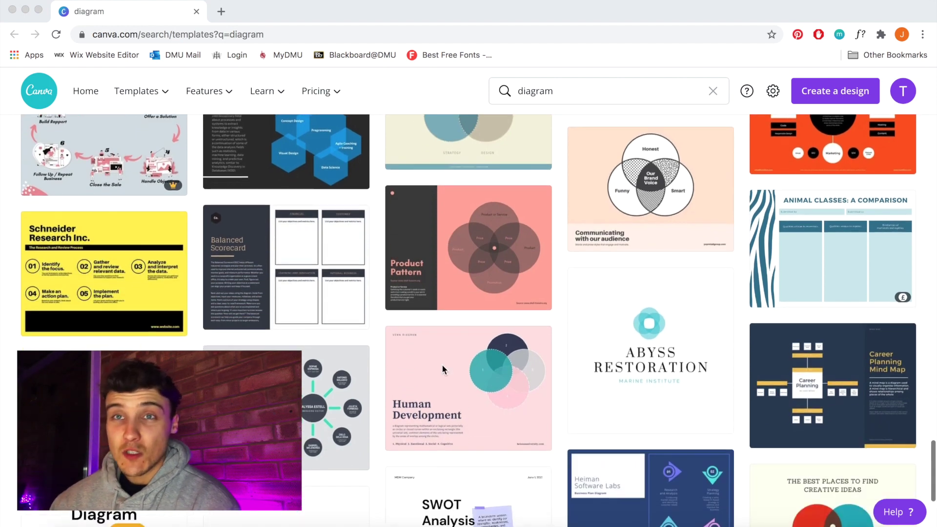
{"action": "scroll", "coordinate": [443, 369], "scroll_direction": "down", "scroll_amount": 3}
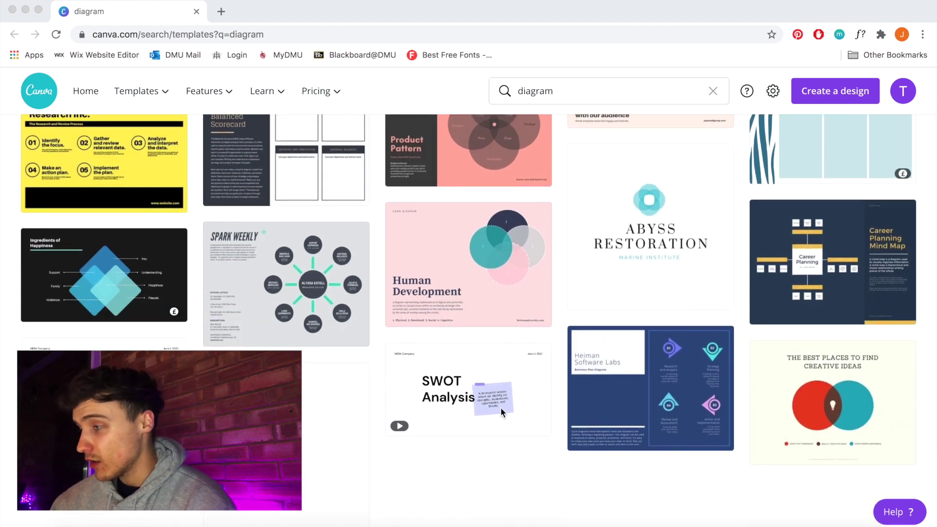
{"action": "scroll", "coordinate": [500, 410], "scroll_direction": "down", "scroll_amount": 1}
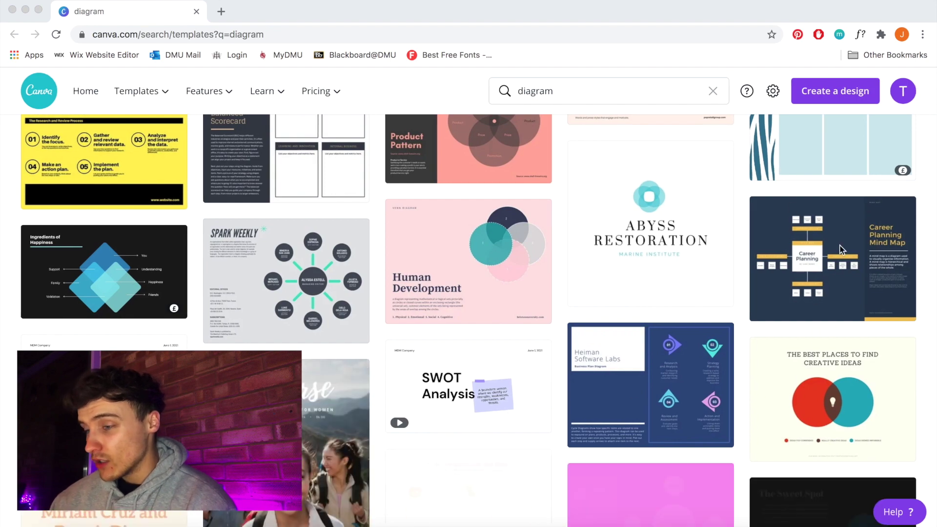
{"action": "scroll", "coordinate": [850, 292], "scroll_direction": "down", "scroll_amount": 1}
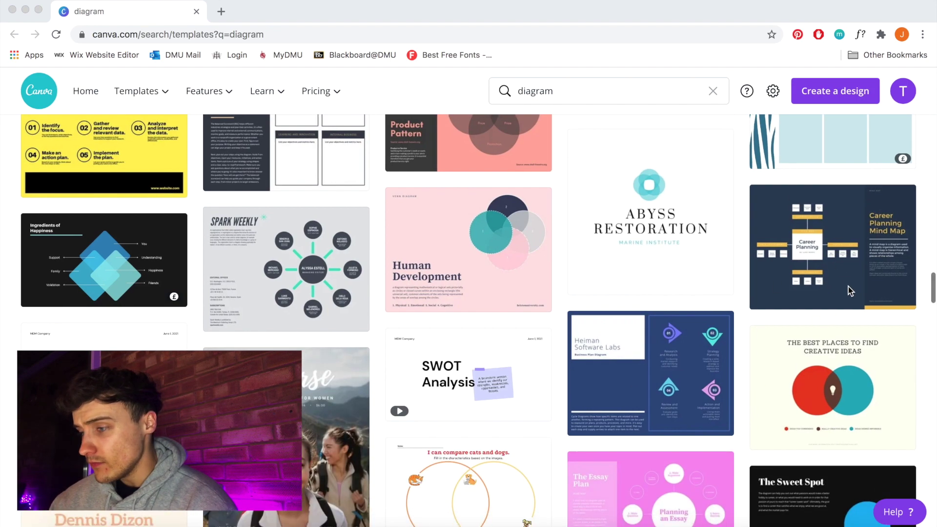
{"action": "scroll", "coordinate": [847, 293], "scroll_direction": "down", "scroll_amount": 10}
Step: Search the template library for architecture
{"action": "triple_click", "coordinate": [611, 91]}
{"action": "type", "text": "architecture"}
{"action": "key", "text": "Return"}
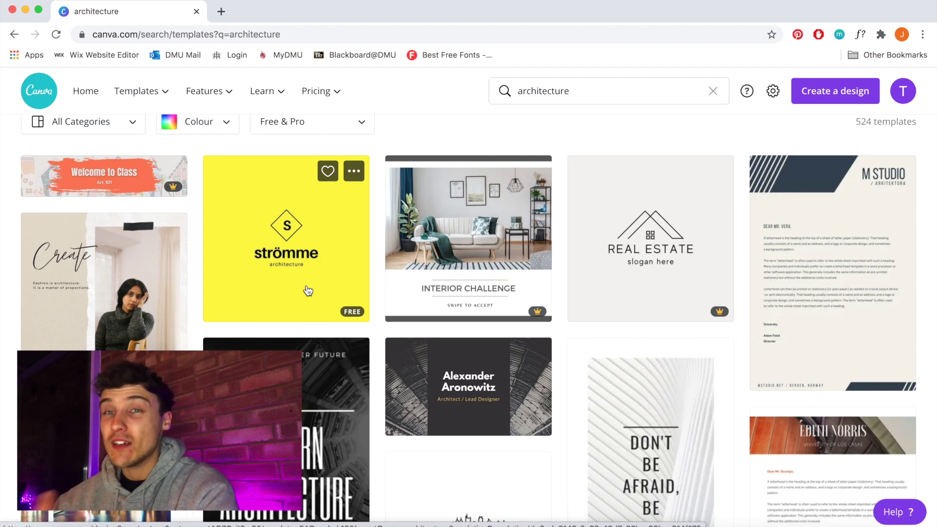
Step: Browse the architecture template results for presentation, book cover, logo and project layout designs
{"action": "scroll", "coordinate": [308, 291], "scroll_direction": "up", "scroll_amount": 2}
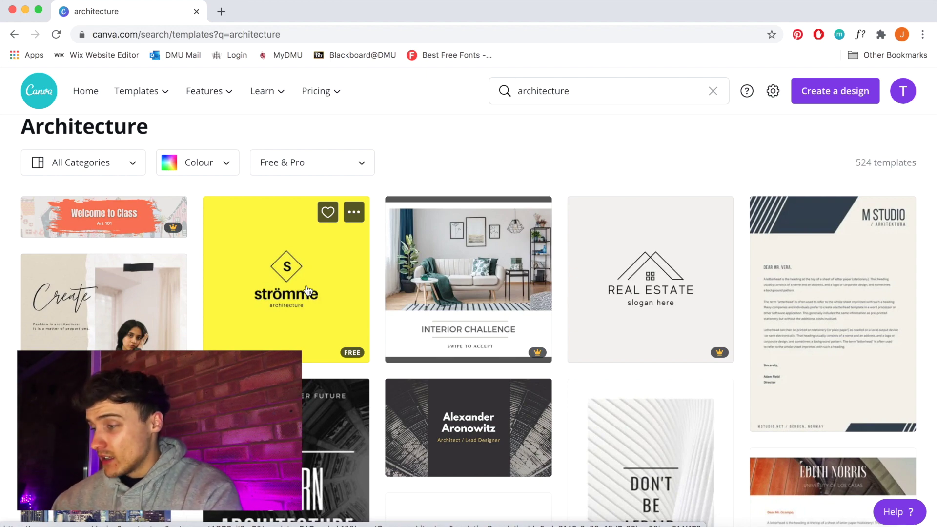
{"action": "scroll", "coordinate": [614, 409], "scroll_direction": "down", "scroll_amount": 5}
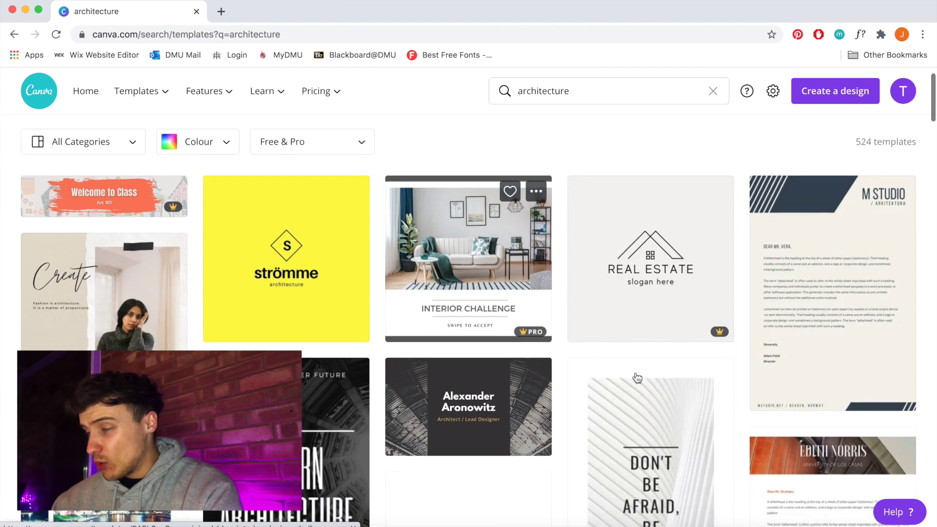
{"action": "scroll", "coordinate": [614, 409], "scroll_direction": "down", "scroll_amount": 10}
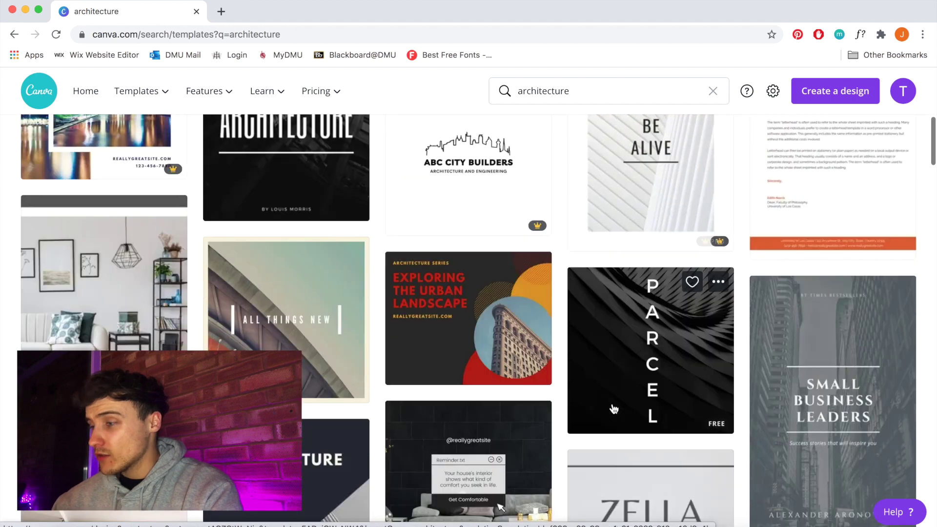
{"action": "scroll", "coordinate": [659, 375], "scroll_direction": "down", "scroll_amount": 3}
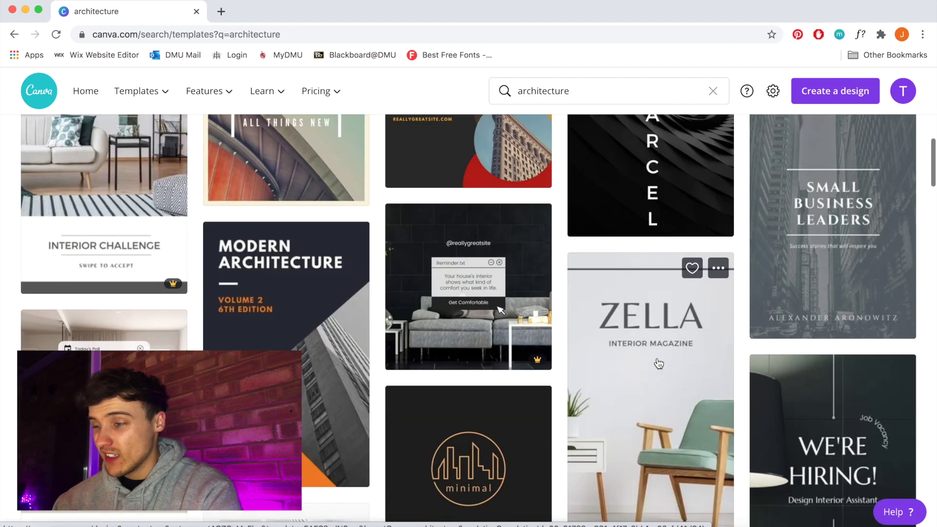
{"action": "scroll", "coordinate": [659, 364], "scroll_direction": "down", "scroll_amount": 4}
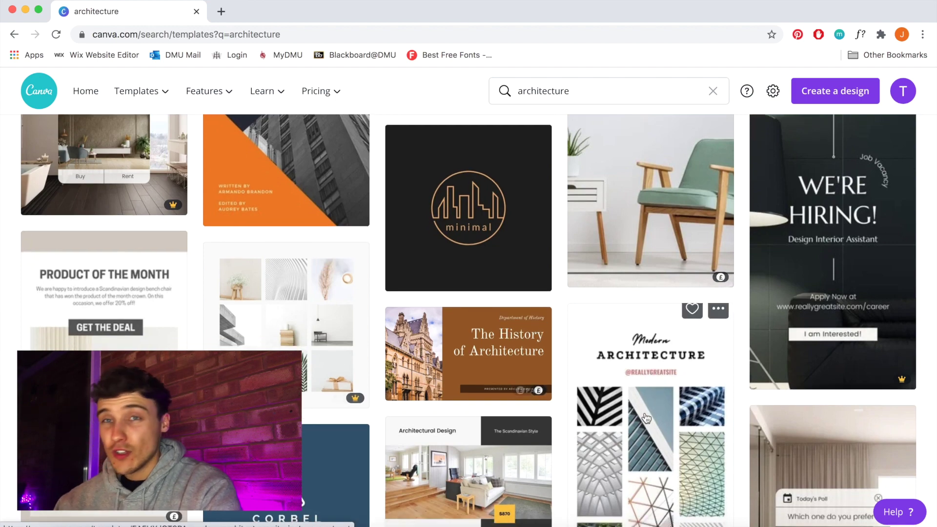
{"action": "scroll", "coordinate": [670, 314], "scroll_direction": "down", "scroll_amount": 5}
{"action": "scroll", "coordinate": [670, 313], "scroll_direction": "down", "scroll_amount": 1}
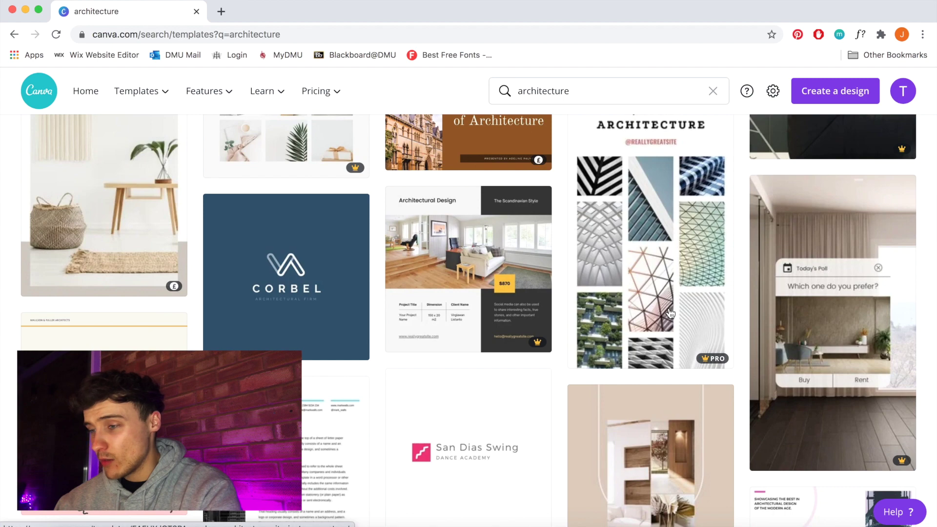
{"action": "scroll", "coordinate": [670, 313], "scroll_direction": "down", "scroll_amount": 10}
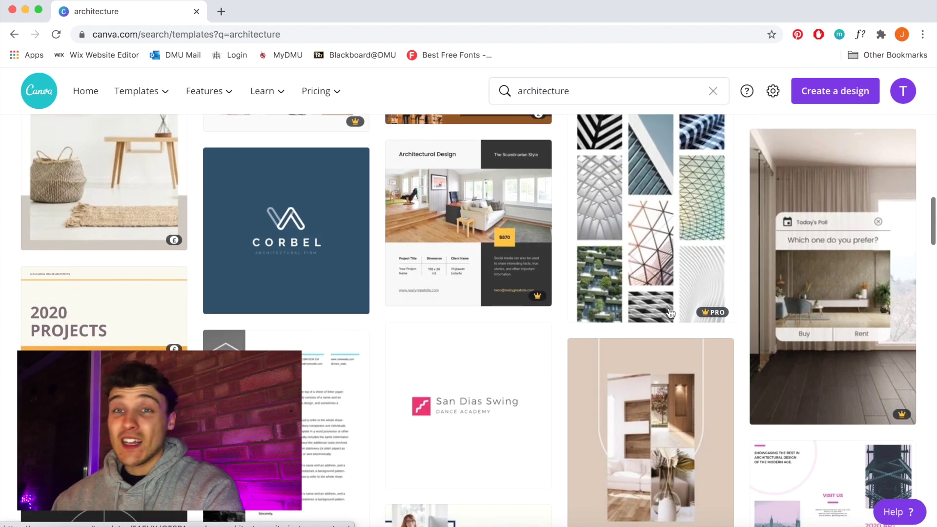
{"action": "scroll", "coordinate": [670, 313], "scroll_direction": "down", "scroll_amount": 4}
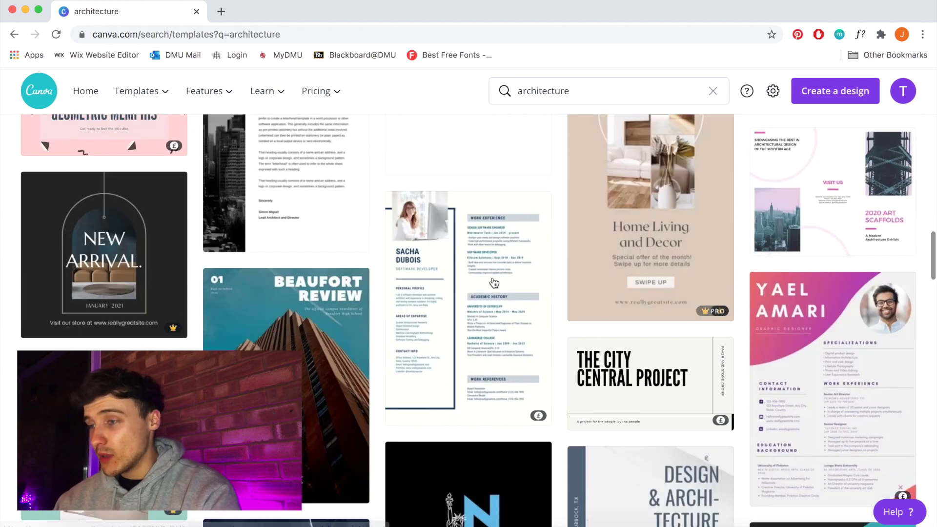
Step: Replace the template search term with cv and run the search
{"action": "left_click", "coordinate": [576, 90]}
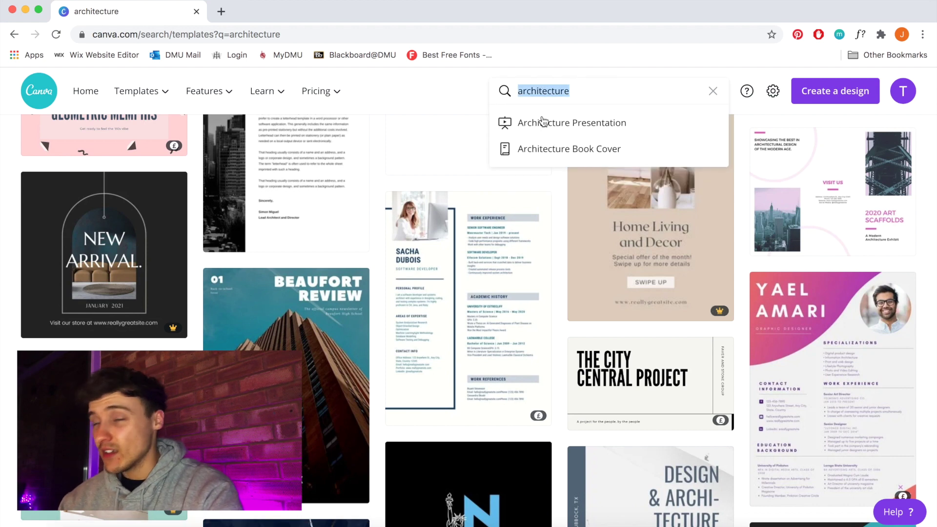
{"action": "type", "text": "cv"}
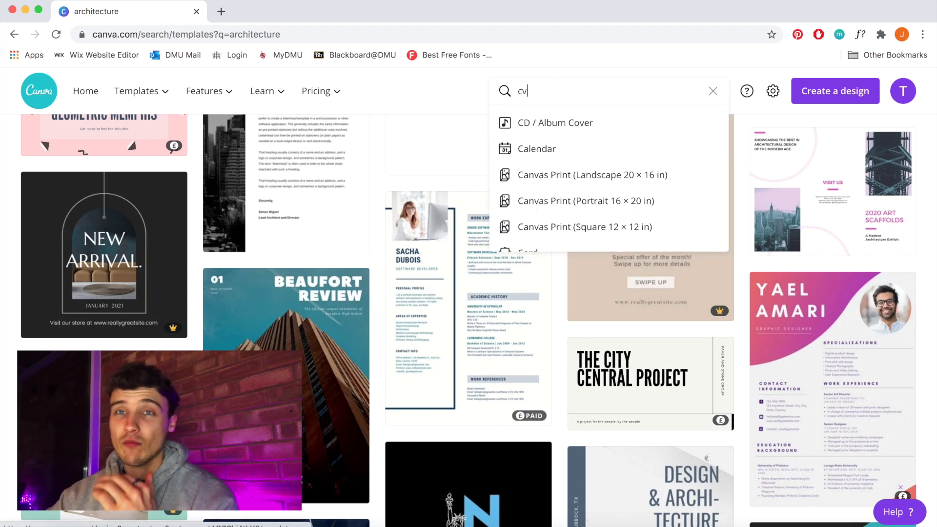
{"action": "key", "text": "Return"}
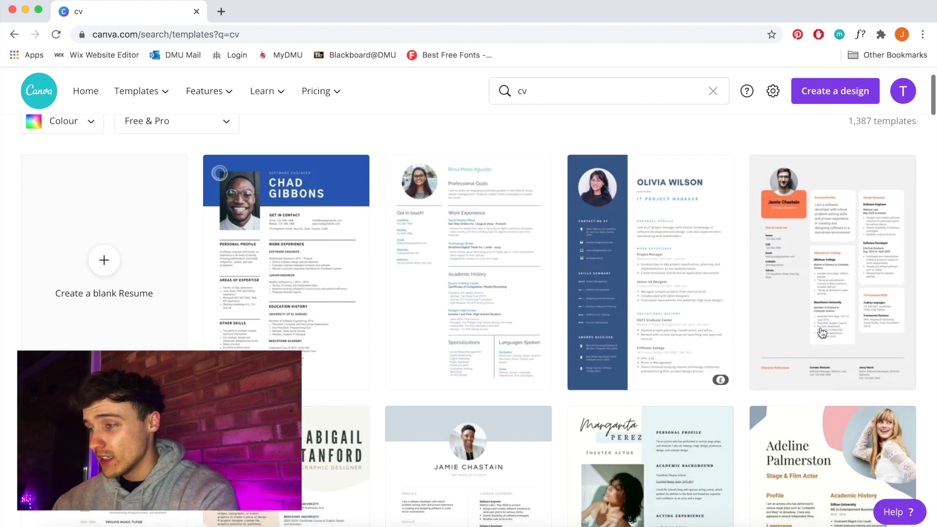
Step: Browse the CV templates to compare their layouts and colour styles, and return to the start of the results
{"action": "scroll", "coordinate": [705, 322], "scroll_direction": "down", "scroll_amount": 5}
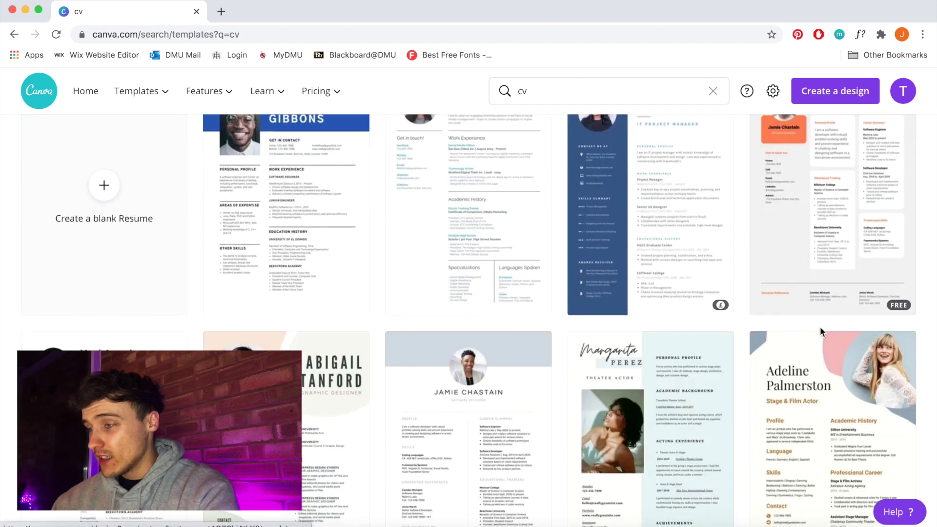
{"action": "scroll", "coordinate": [697, 331], "scroll_direction": "down", "scroll_amount": 5}
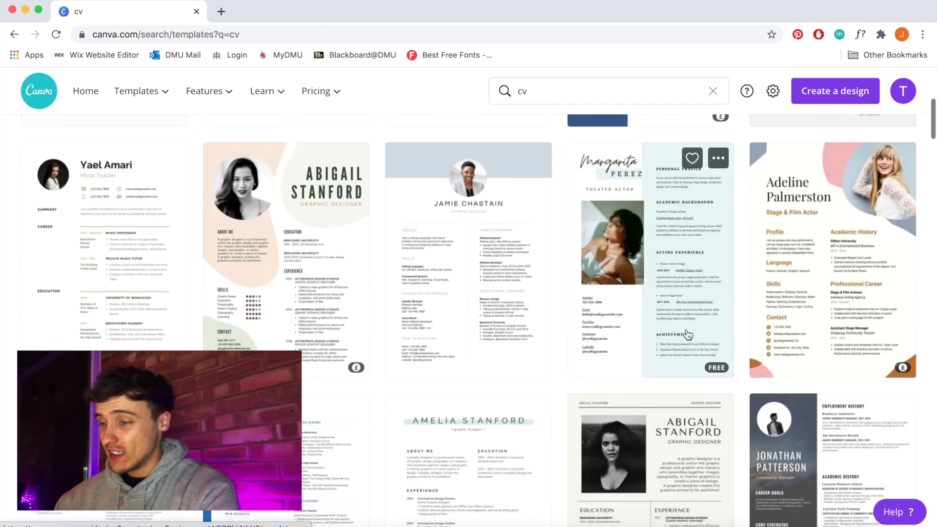
{"action": "scroll", "coordinate": [689, 334], "scroll_direction": "down", "scroll_amount": 4}
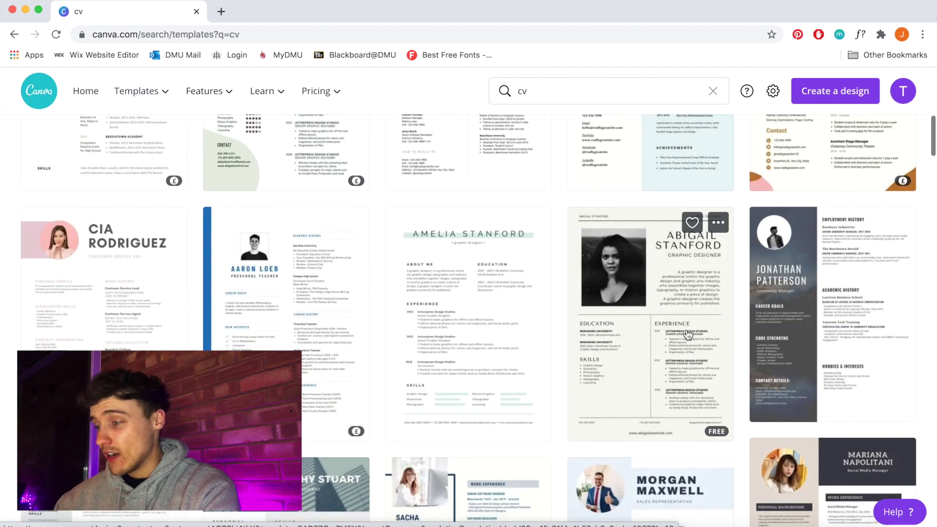
{"action": "scroll", "coordinate": [688, 335], "scroll_direction": "down", "scroll_amount": 5}
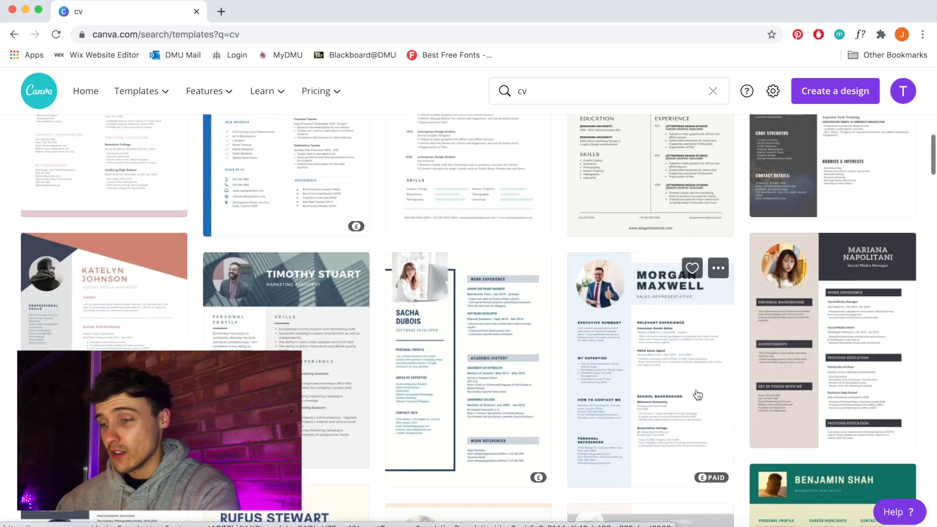
{"action": "scroll", "coordinate": [698, 395], "scroll_direction": "down", "scroll_amount": 5}
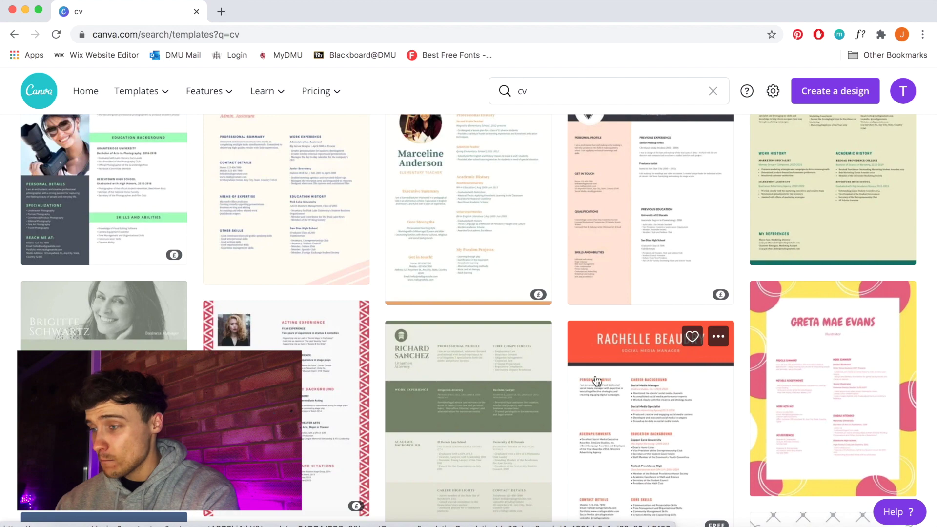
{"action": "scroll", "coordinate": [611, 398], "scroll_direction": "down", "scroll_amount": 5}
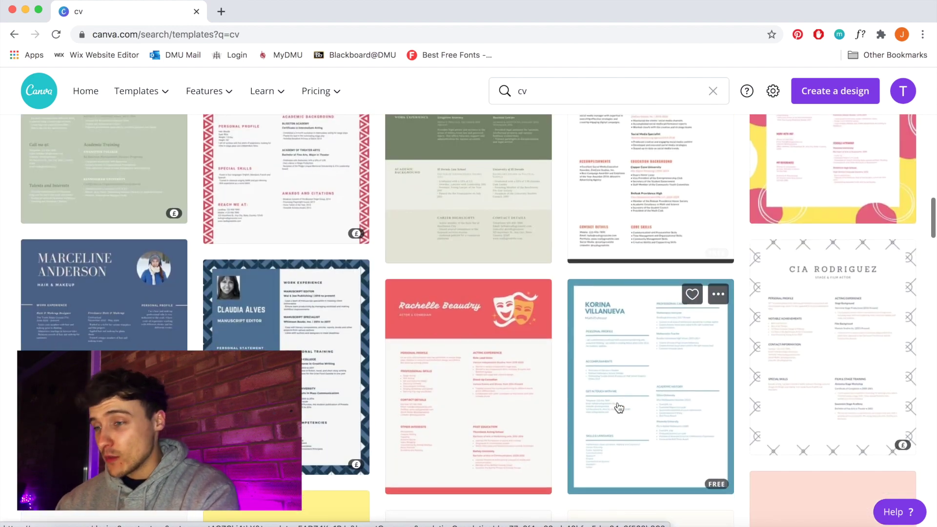
{"action": "scroll", "coordinate": [617, 407], "scroll_direction": "down", "scroll_amount": 4}
{"action": "scroll", "coordinate": [610, 400], "scroll_direction": "down", "scroll_amount": 6}
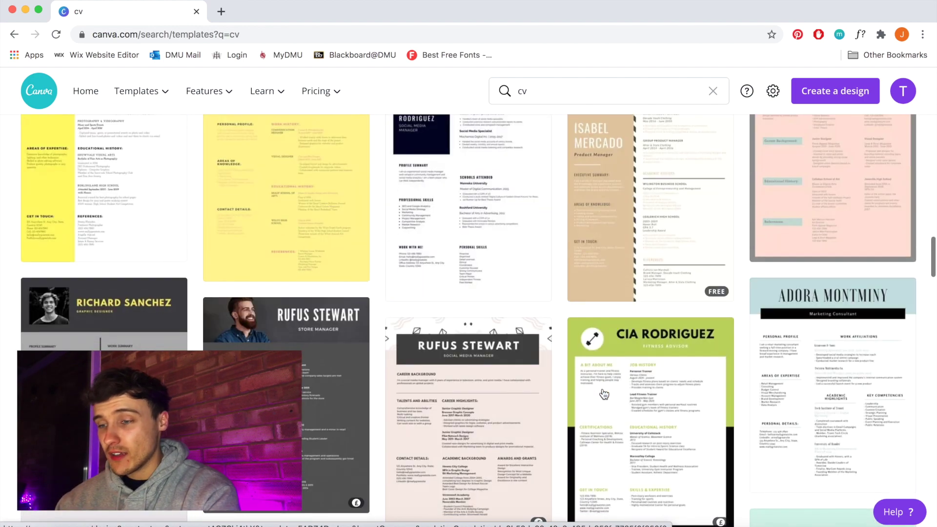
{"action": "scroll", "coordinate": [604, 392], "scroll_direction": "down", "scroll_amount": 2}
{"action": "scroll", "coordinate": [604, 392], "scroll_direction": "down", "scroll_amount": 4}
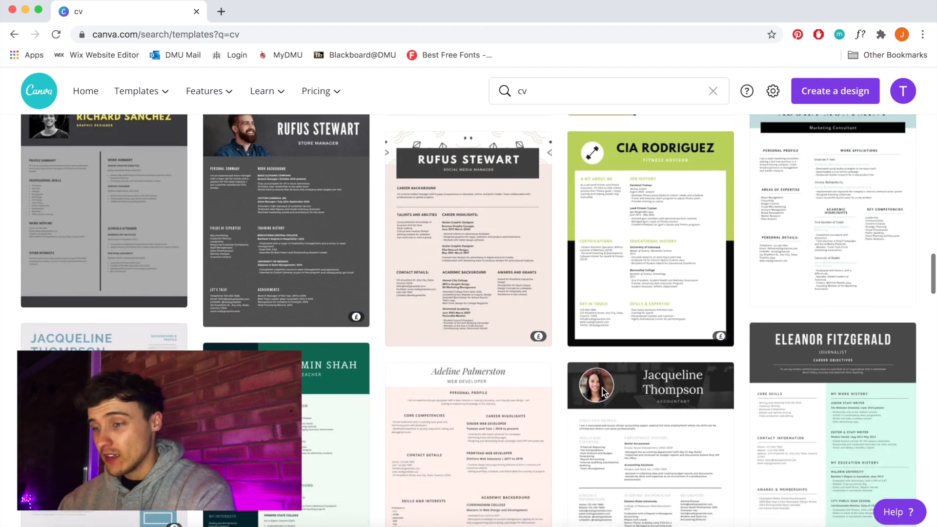
{"action": "scroll", "coordinate": [604, 392], "scroll_direction": "down", "scroll_amount": 3}
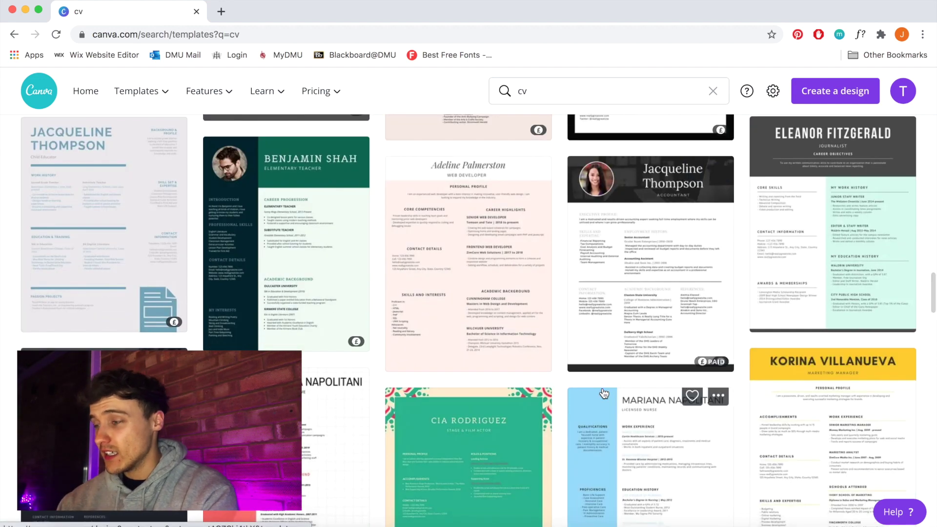
{"action": "scroll", "coordinate": [604, 392], "scroll_direction": "down", "scroll_amount": 5}
{"action": "scroll", "coordinate": [691, 376], "scroll_direction": "down", "scroll_amount": 5}
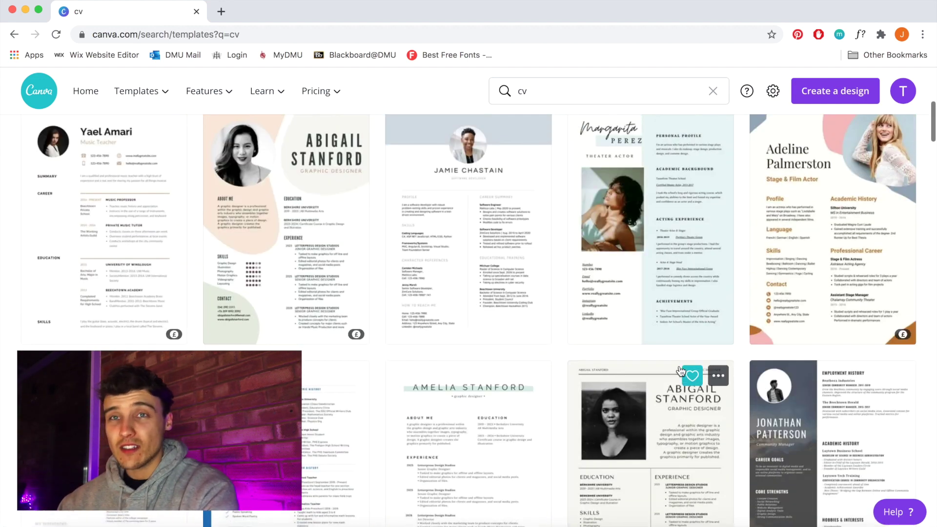
{"action": "scroll", "coordinate": [681, 372], "scroll_direction": "up", "scroll_amount": 7}
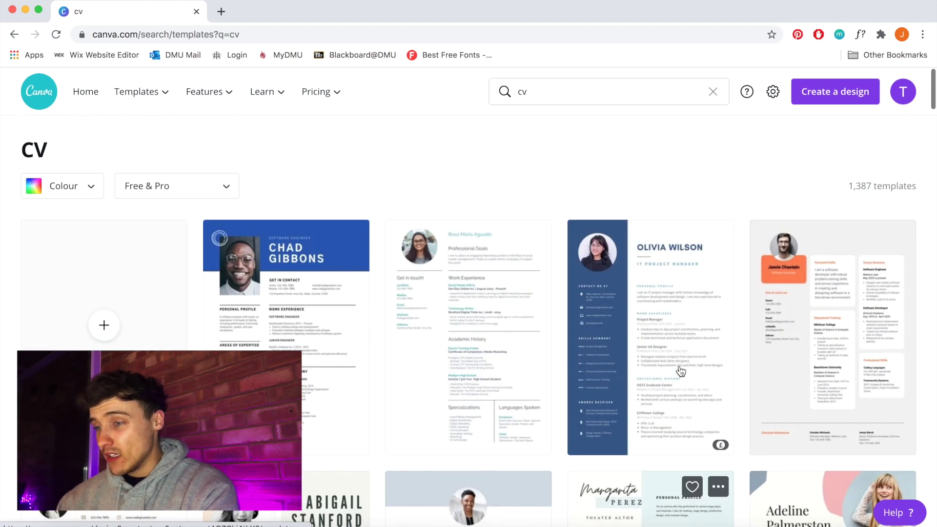
Step: Open the Orange and Black Professional Resume template and show the colour options for its orange name box
{"action": "left_click", "coordinate": [799, 379]}
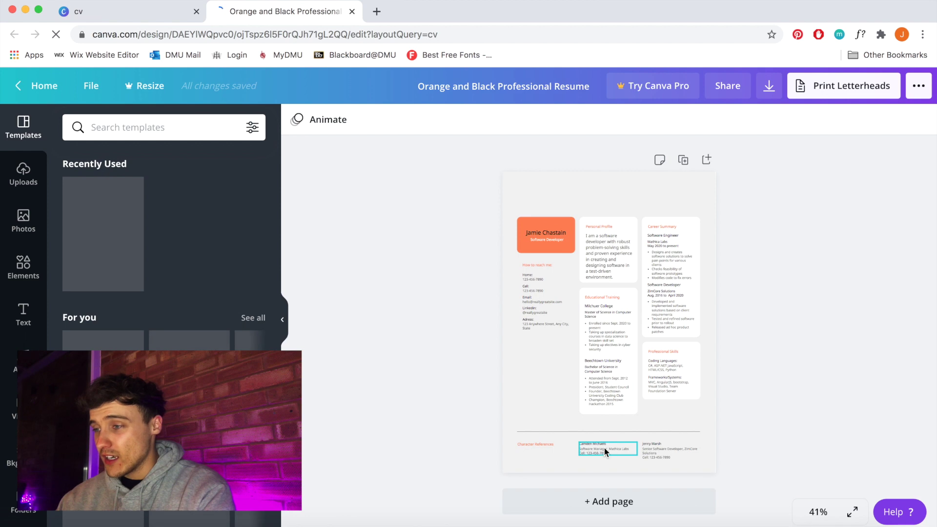
{"action": "left_click", "coordinate": [561, 230]}
{"action": "left_click", "coordinate": [296, 120]}
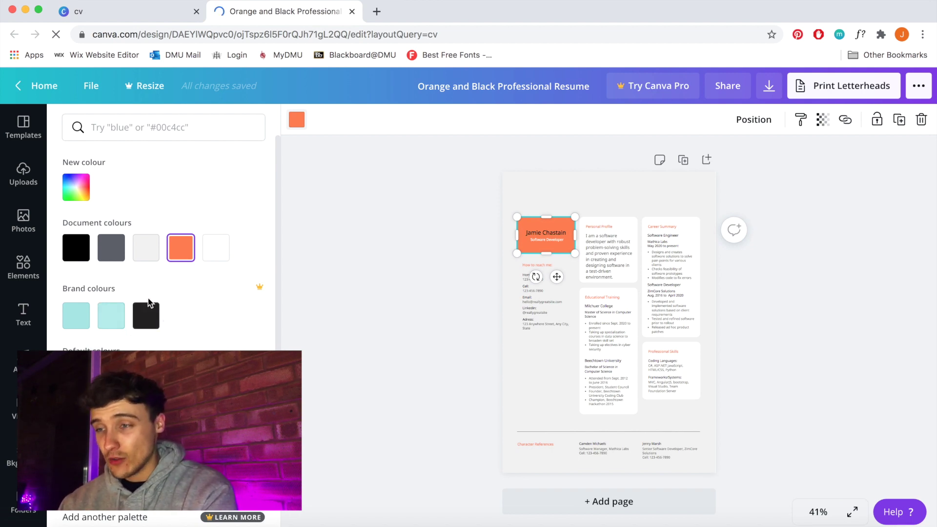
Step: Look through the photos and the elements available for the resume design
{"action": "left_click", "coordinate": [29, 215]}
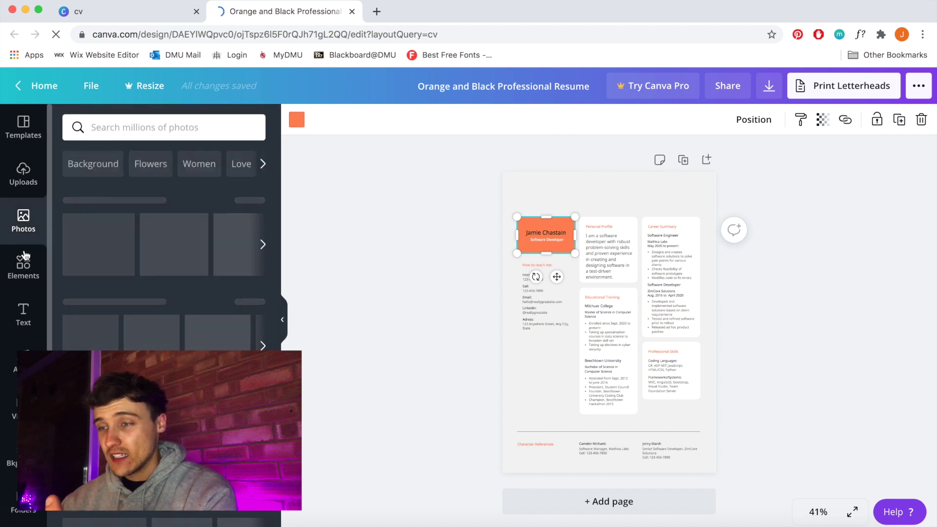
{"action": "left_click", "coordinate": [22, 276]}
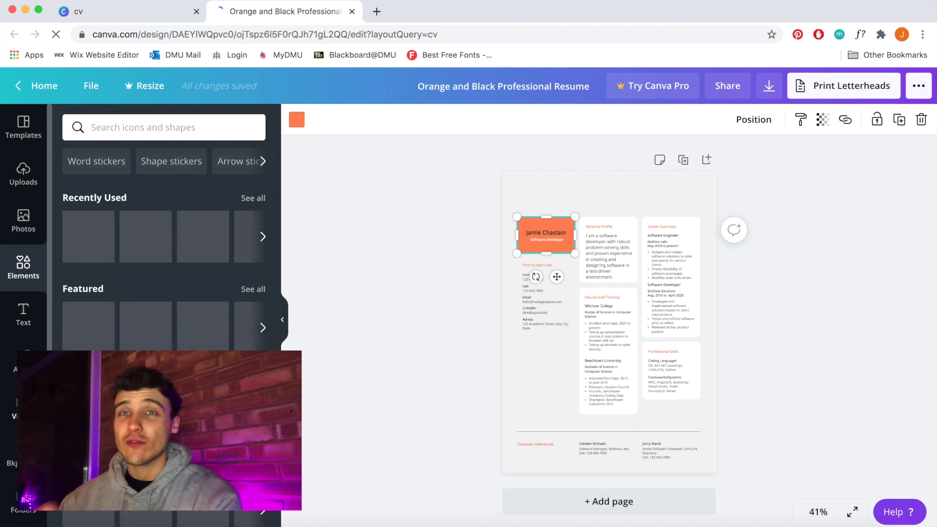
{"action": "scroll", "coordinate": [25, 312], "scroll_direction": "down", "scroll_amount": 1}
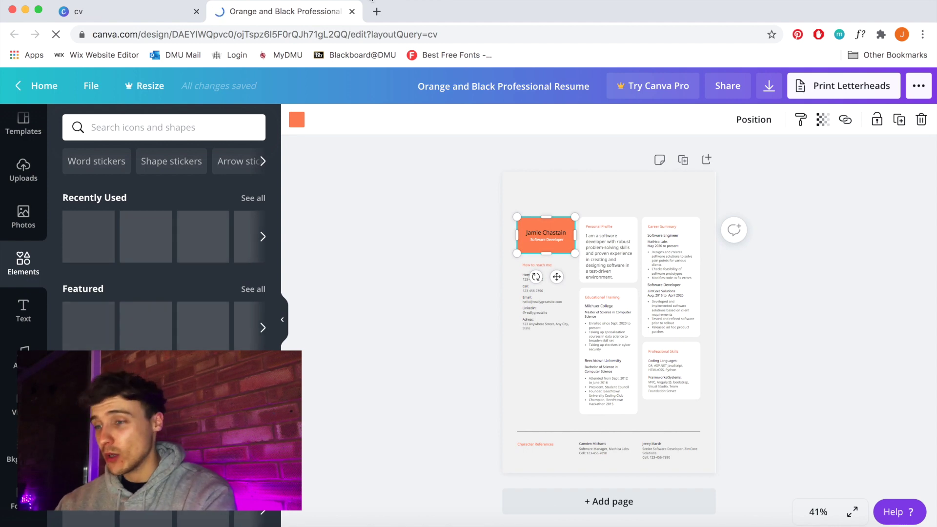
Step: Close the resume design and open the Infographic template category under Marketing
{"action": "left_click", "coordinate": [352, 12]}
{"action": "mouse_move", "coordinate": [134, 98]}
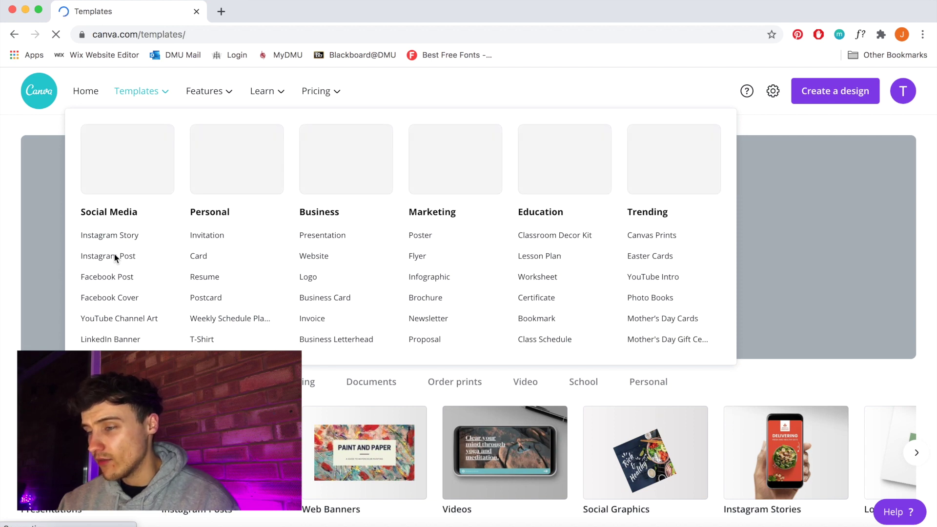
{"action": "left_click", "coordinate": [430, 277]}
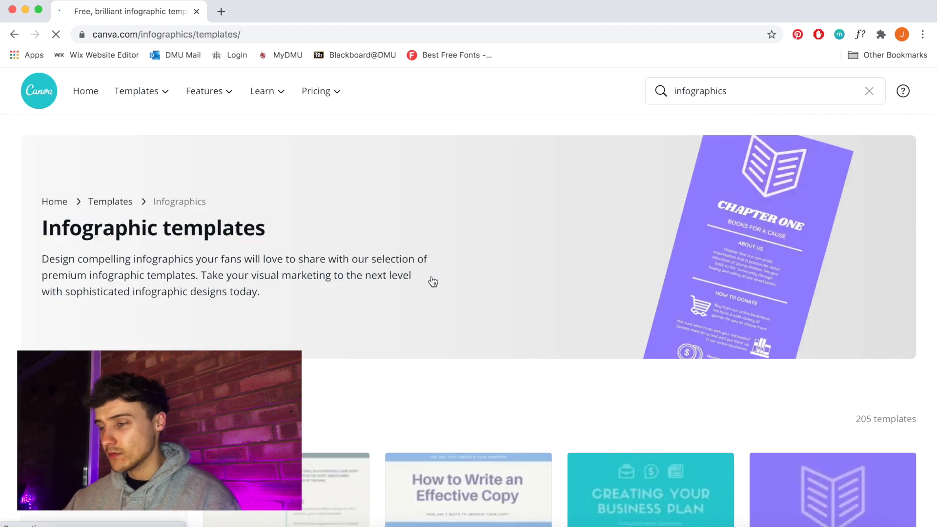
Step: Browse the first rows of infographic templates and compare how their layouts, icons and colours present information
{"action": "scroll", "coordinate": [433, 274], "scroll_direction": "down", "scroll_amount": 5}
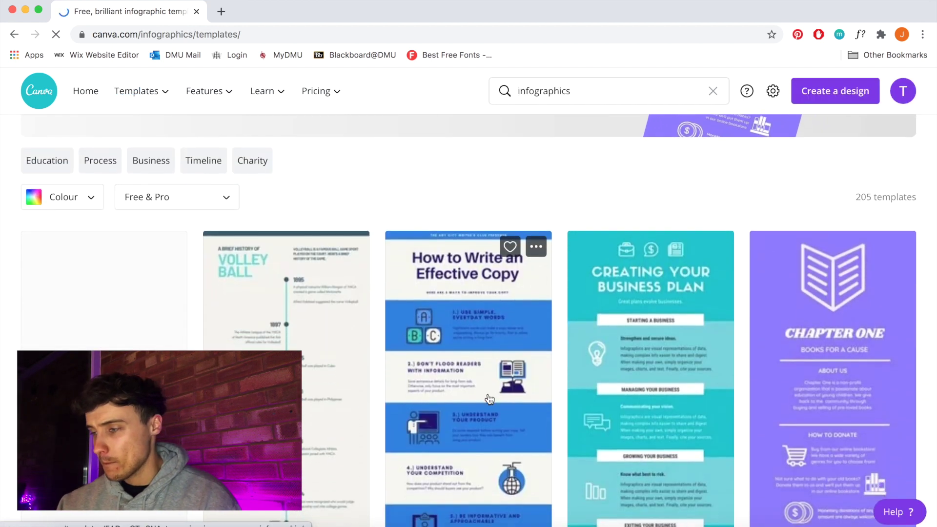
{"action": "scroll", "coordinate": [337, 325], "scroll_direction": "down", "scroll_amount": 3}
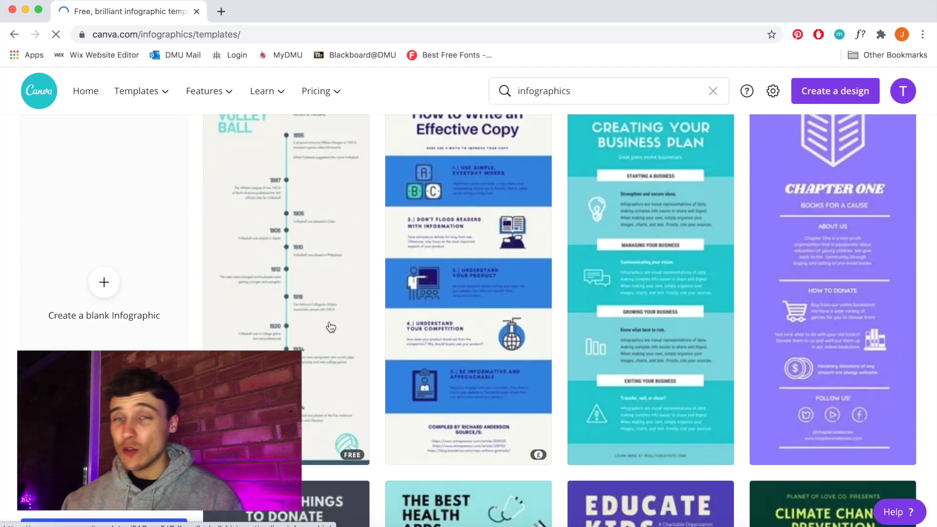
{"action": "scroll", "coordinate": [331, 327], "scroll_direction": "up", "scroll_amount": 2}
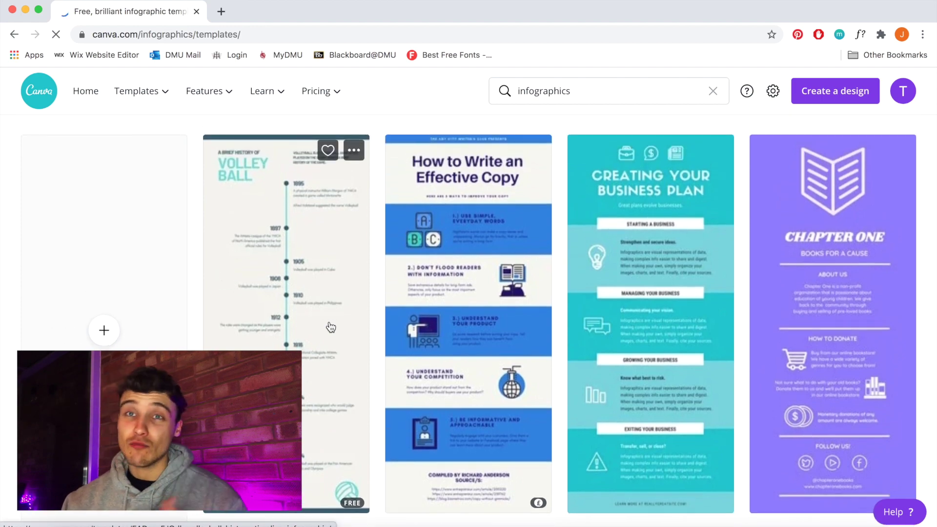
{"action": "scroll", "coordinate": [410, 364], "scroll_direction": "down", "scroll_amount": 3}
{"action": "scroll", "coordinate": [699, 398], "scroll_direction": "down", "scroll_amount": 4}
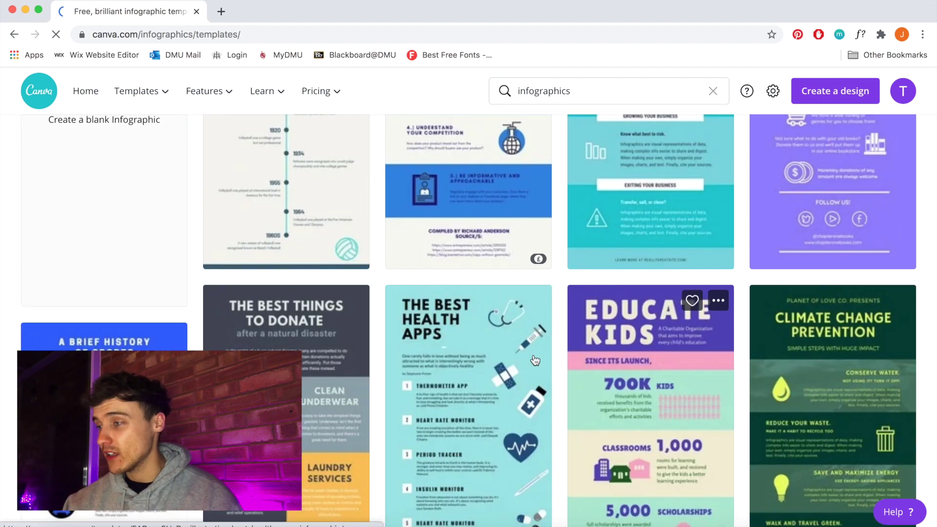
{"action": "scroll", "coordinate": [536, 360], "scroll_direction": "down", "scroll_amount": 10}
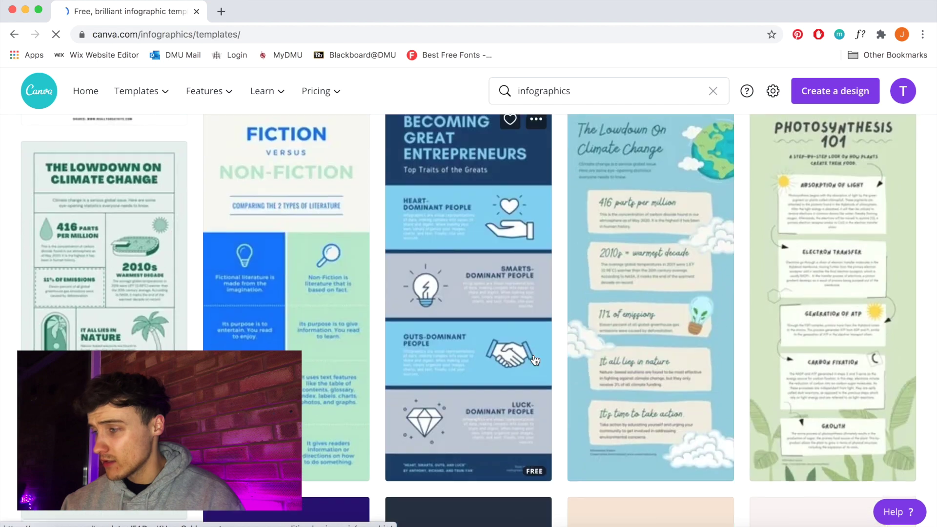
{"action": "scroll", "coordinate": [536, 360], "scroll_direction": "up", "scroll_amount": 1}
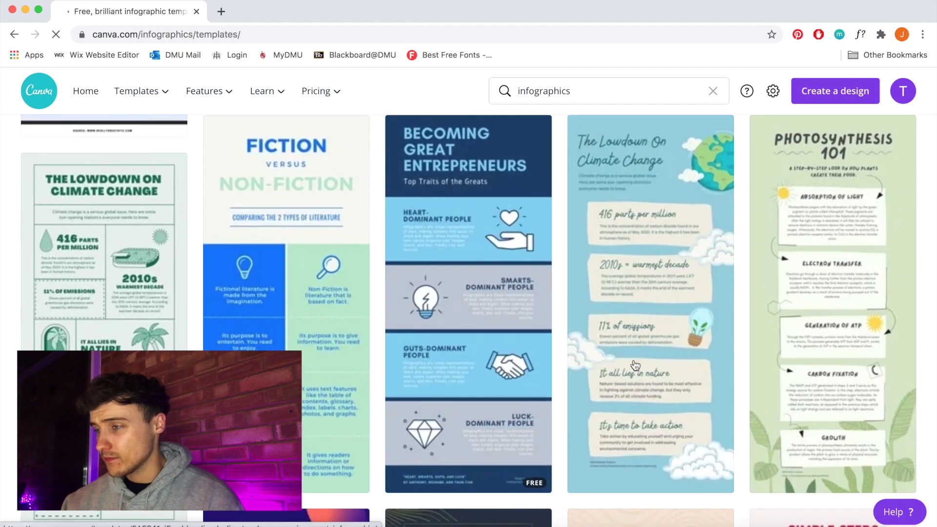
{"action": "scroll", "coordinate": [635, 366], "scroll_direction": "up", "scroll_amount": 1}
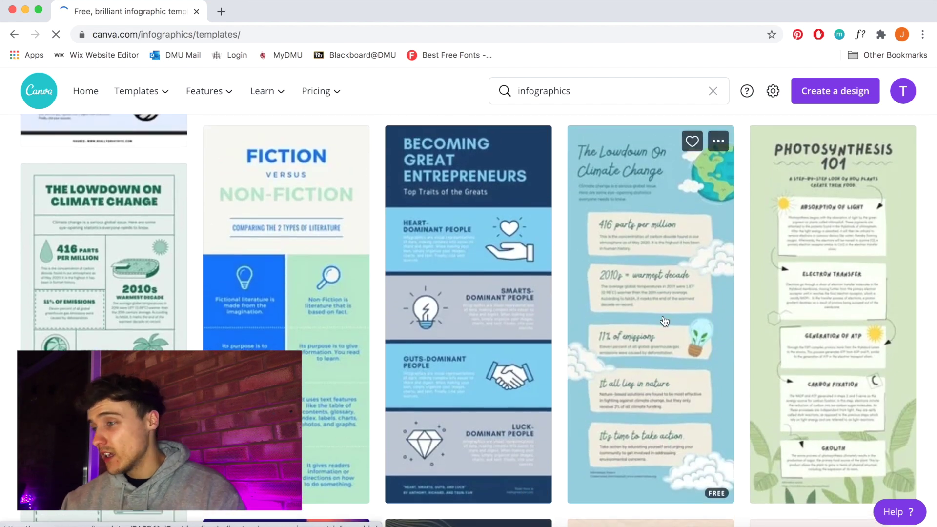
{"action": "scroll", "coordinate": [667, 330], "scroll_direction": "up", "scroll_amount": 1}
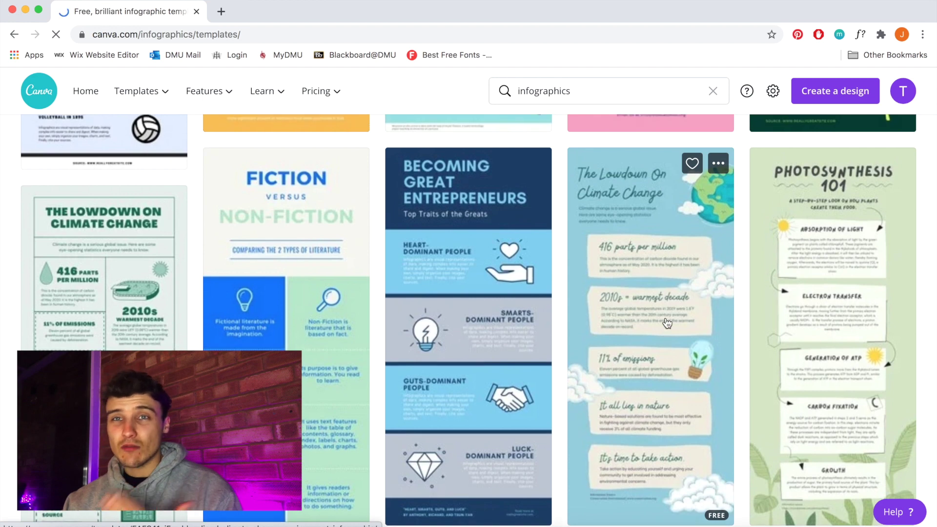
{"action": "scroll", "coordinate": [661, 300], "scroll_direction": "down", "scroll_amount": 1}
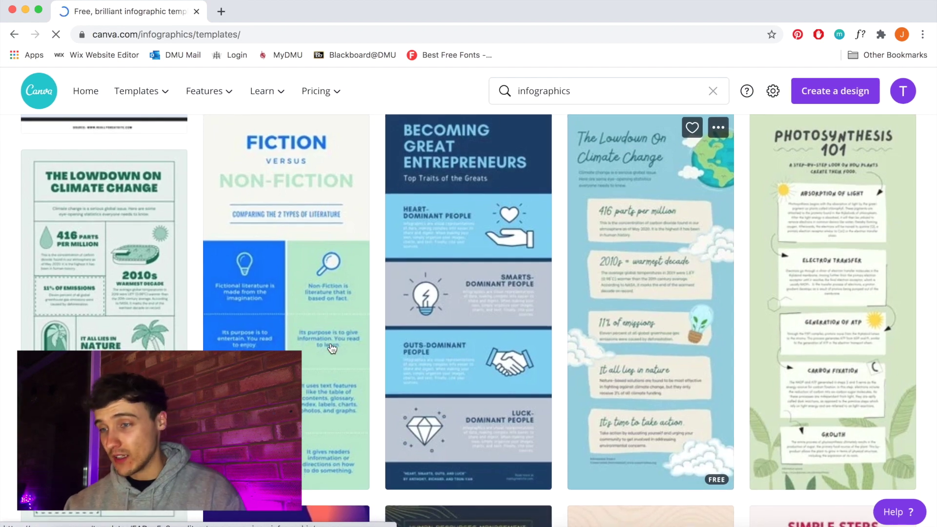
Step: Preview the Green Lined Climate Change Environment Infographic template, then close the preview
{"action": "scroll", "coordinate": [112, 307], "scroll_direction": "down", "scroll_amount": 3}
{"action": "left_click", "coordinate": [112, 307]}
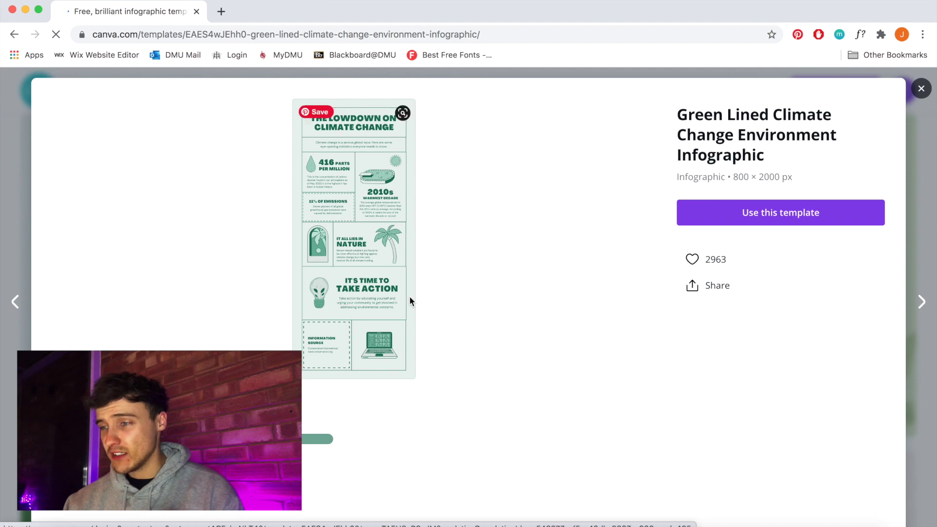
{"action": "key", "text": "Escape"}
Step: Look further down the infographic results for process, statistics and city-themed layouts, including the design process and urban structure templates
{"action": "scroll", "coordinate": [393, 274], "scroll_direction": "down", "scroll_amount": 5}
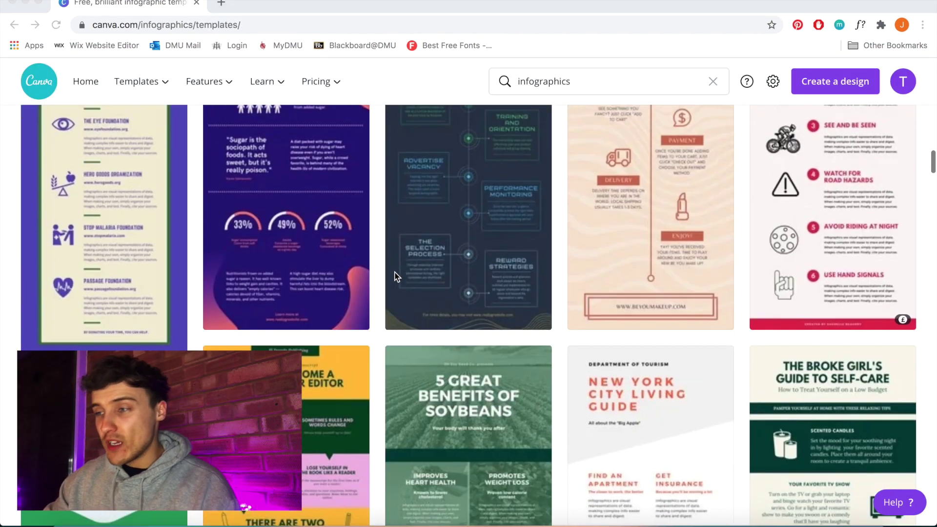
{"action": "scroll", "coordinate": [394, 276], "scroll_direction": "down", "scroll_amount": 10}
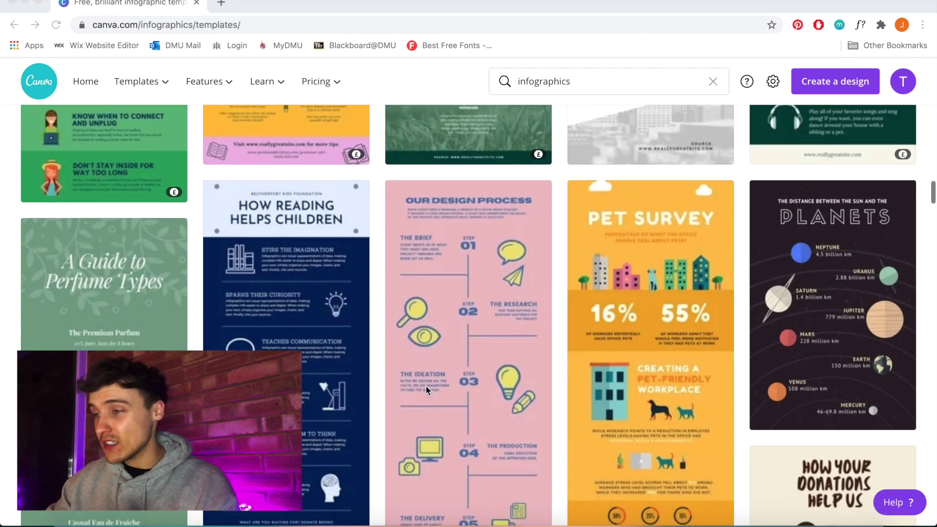
{"action": "scroll", "coordinate": [425, 385], "scroll_direction": "down", "scroll_amount": 1}
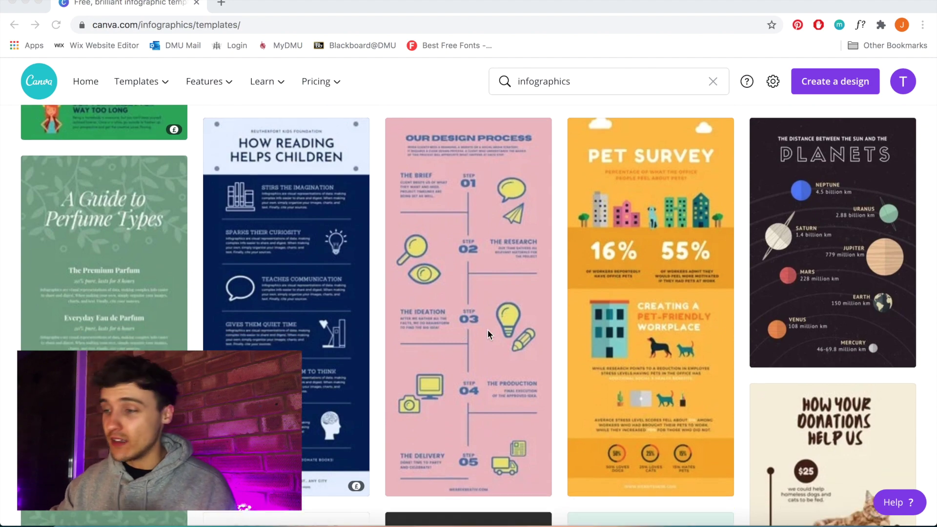
{"action": "scroll", "coordinate": [487, 323], "scroll_direction": "down", "scroll_amount": 1}
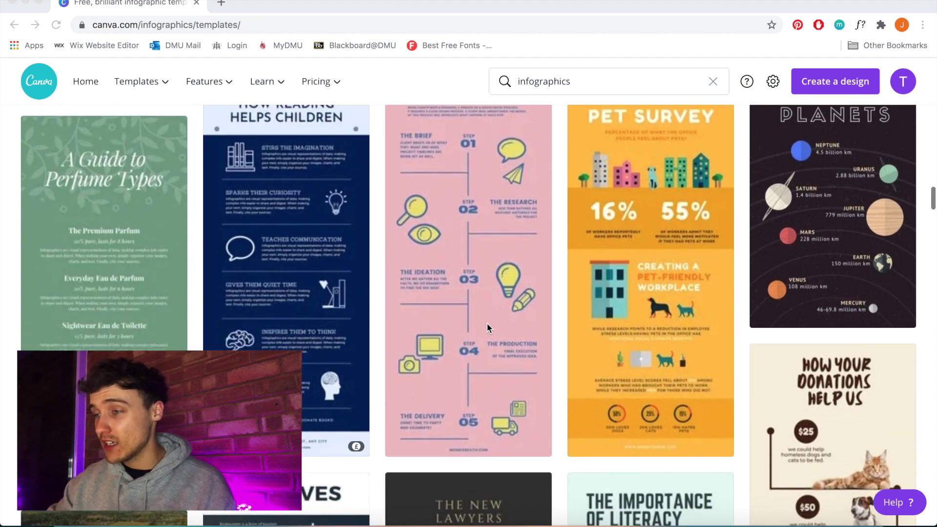
{"action": "scroll", "coordinate": [487, 323], "scroll_direction": "down", "scroll_amount": 4}
{"action": "scroll", "coordinate": [487, 324], "scroll_direction": "down", "scroll_amount": 3}
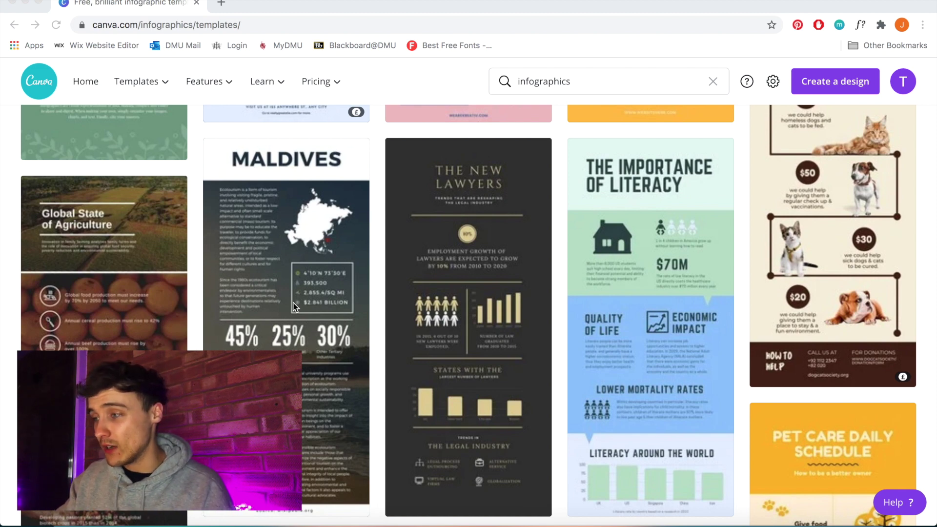
{"action": "scroll", "coordinate": [294, 306], "scroll_direction": "down", "scroll_amount": 15}
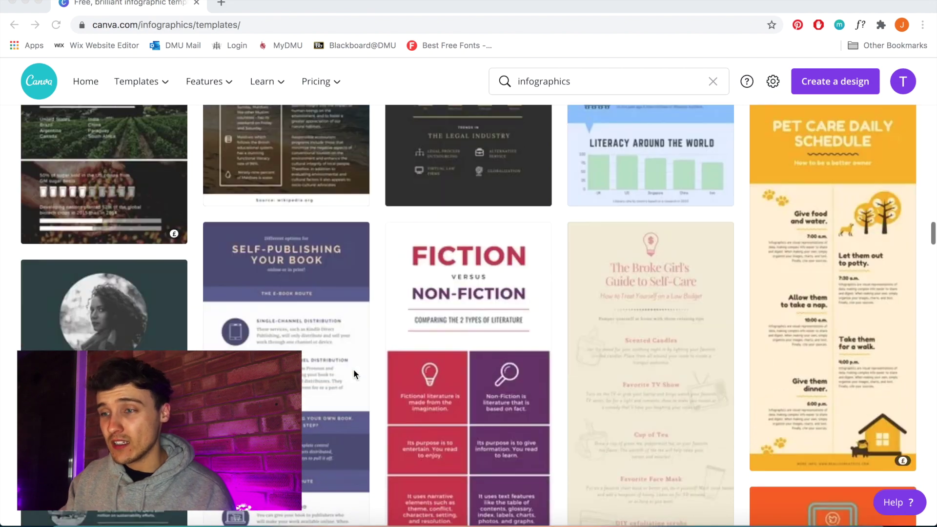
{"action": "scroll", "coordinate": [354, 374], "scroll_direction": "down", "scroll_amount": 3}
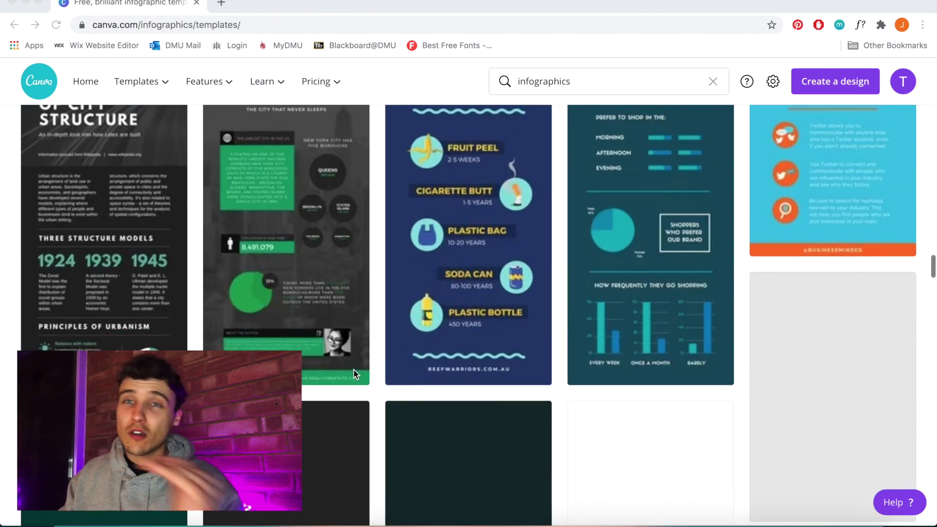